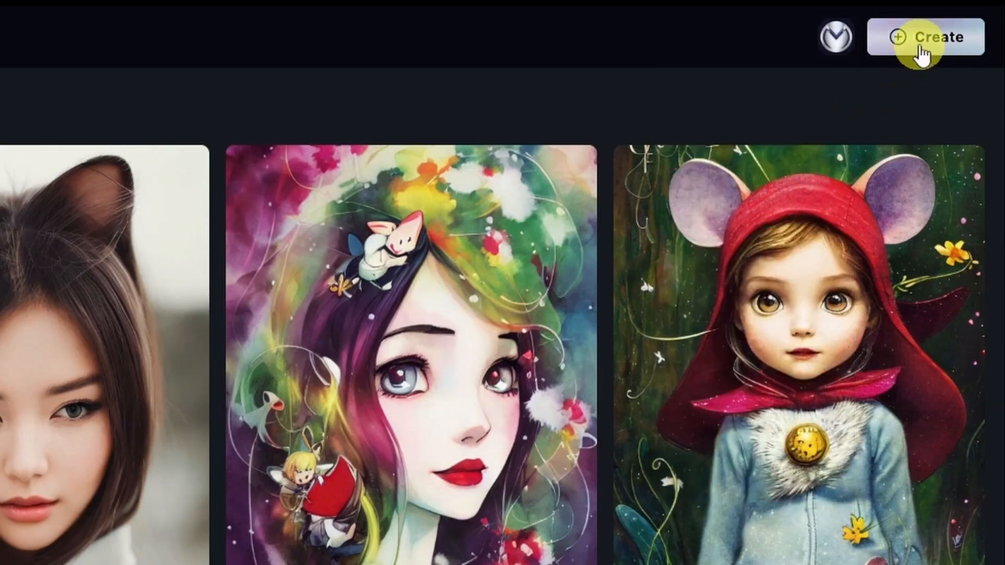
Start creating a new image and enter the prompt "a cute and adorable chipmunk eating acorns"
left_click(922, 48)
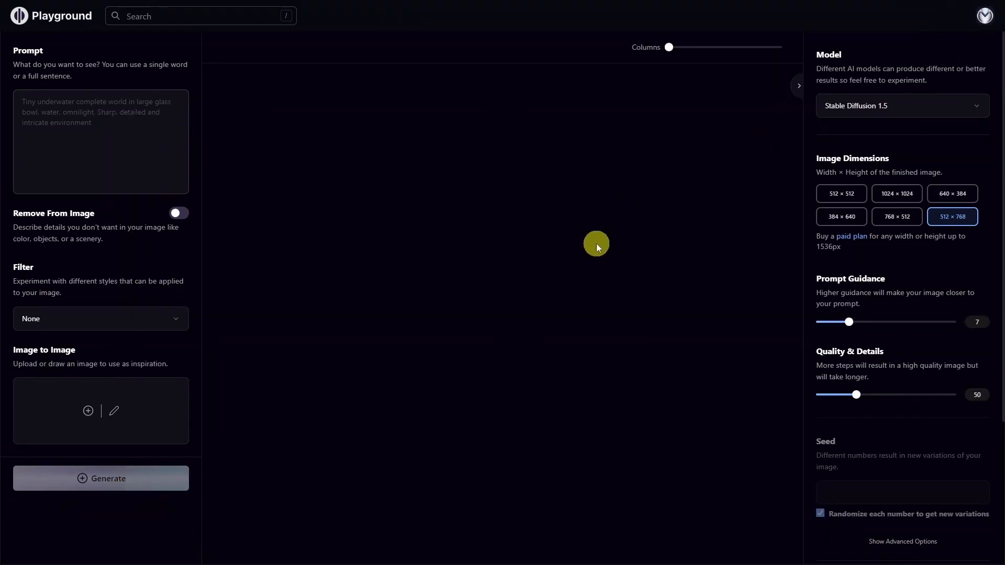
left_click(51, 112)
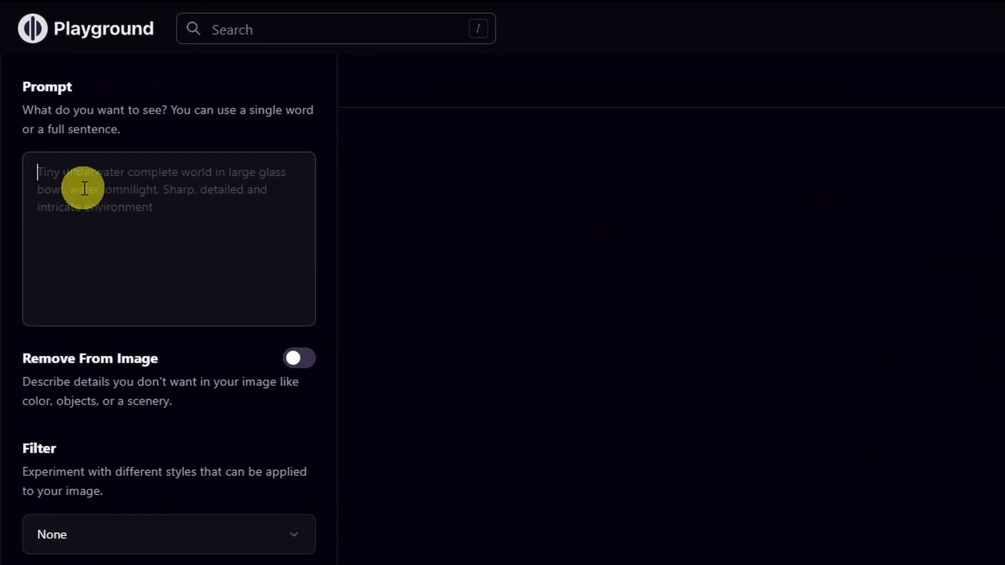
left_click(32, 89)
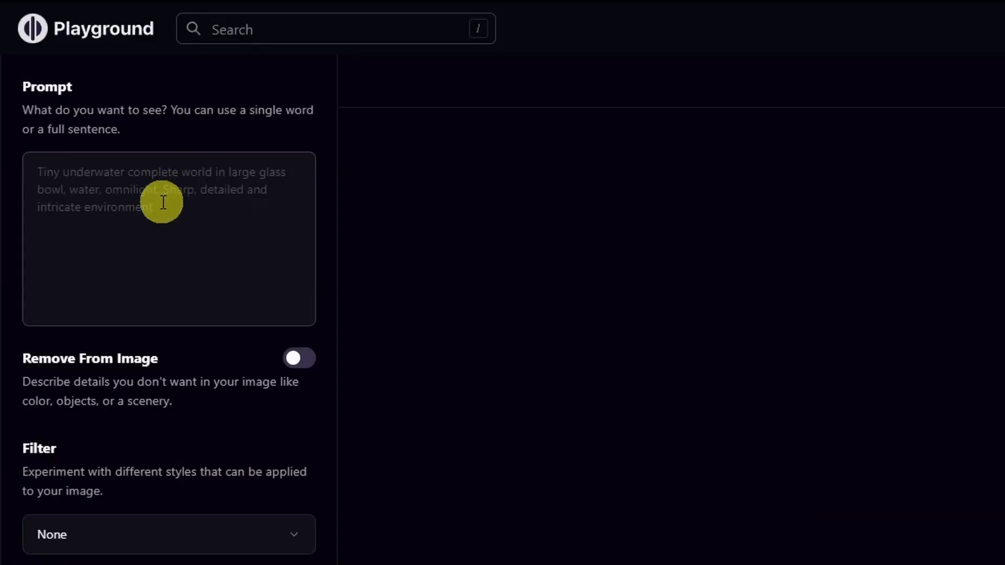
type("a cute and adorable chipmunk eating acorns")
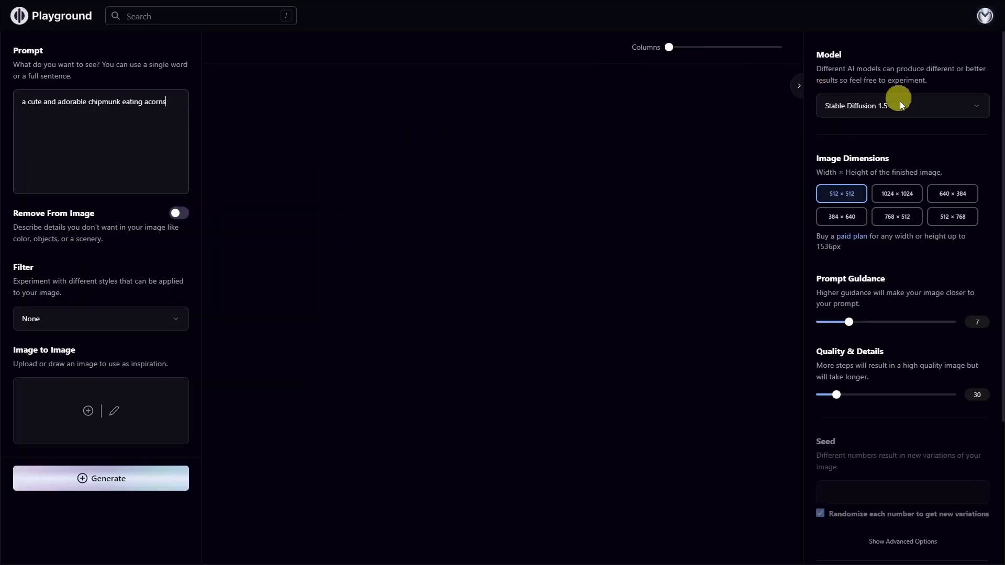
Try the Stable Diffusion 2.1 model and return to Stable Diffusion 1.5
left_click(909, 105)
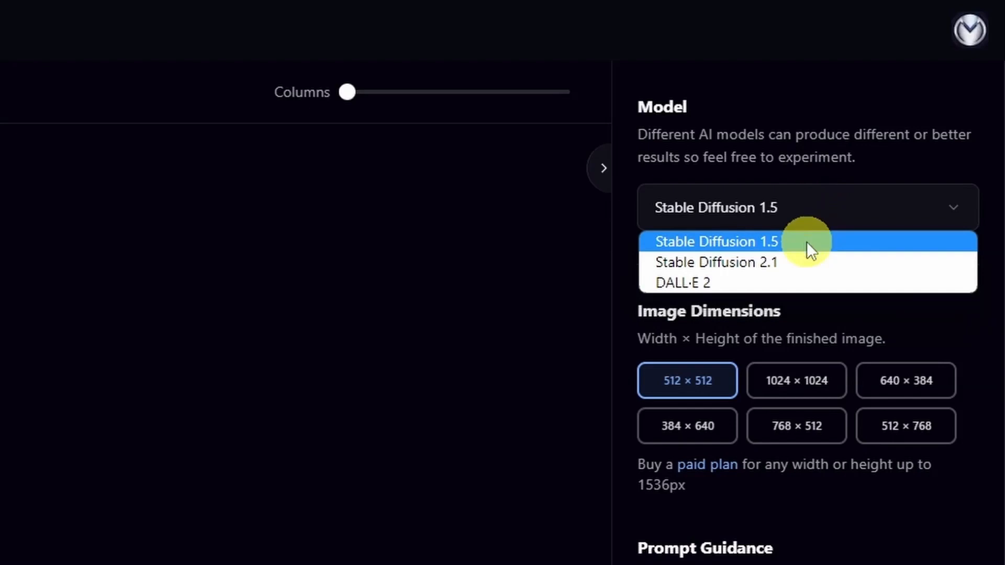
left_click(799, 258)
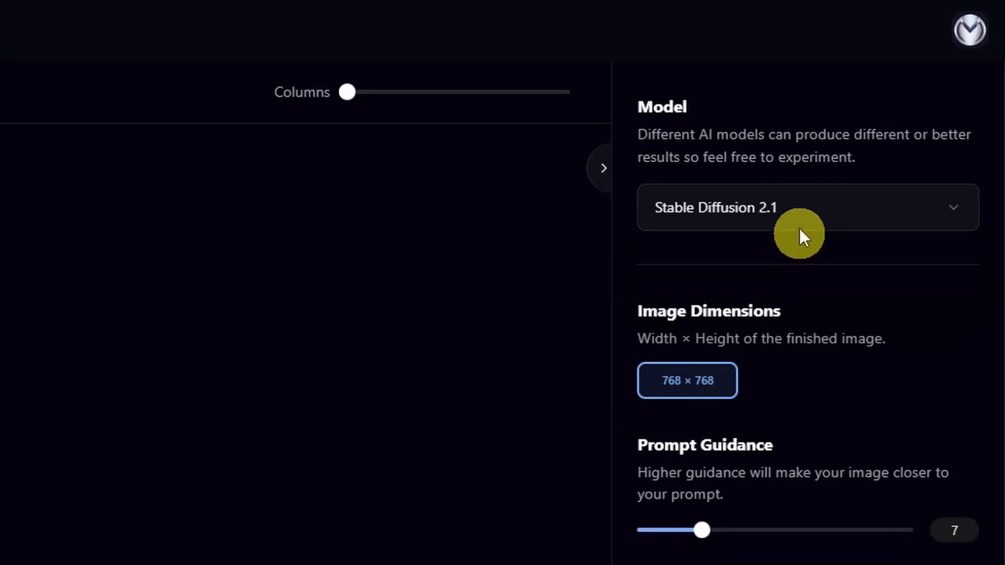
left_click(799, 214)
left_click(794, 247)
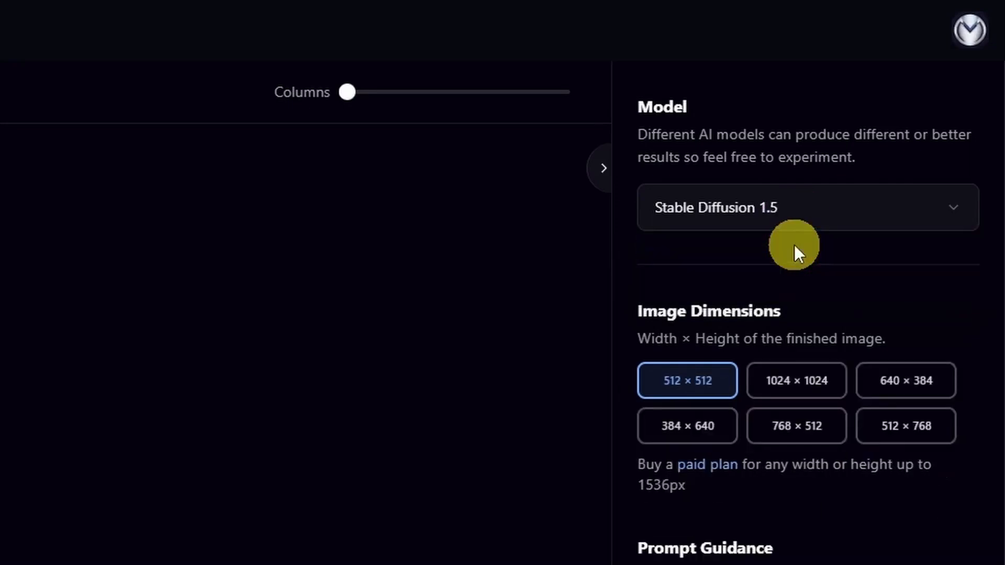
left_click(792, 217)
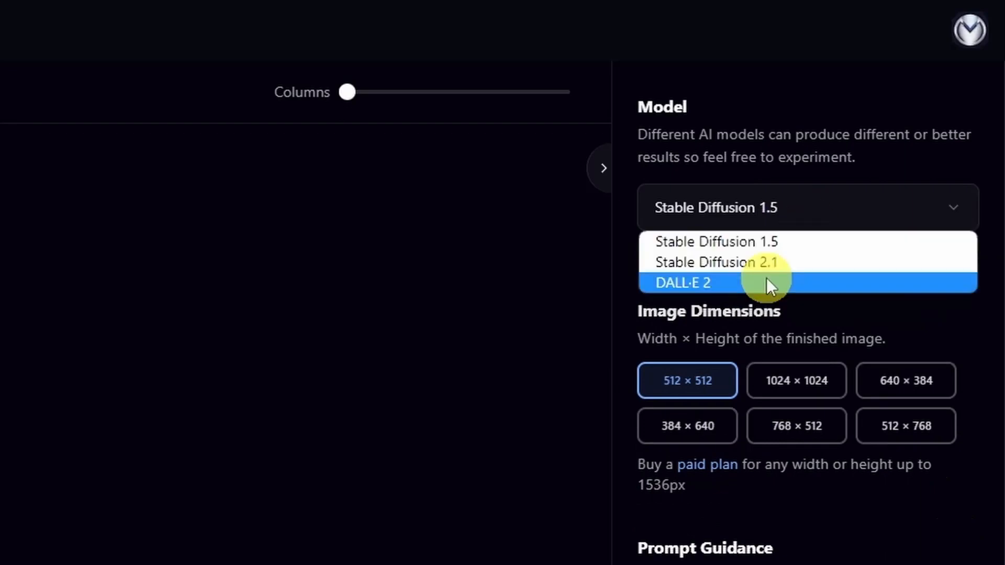
left_click(787, 240)
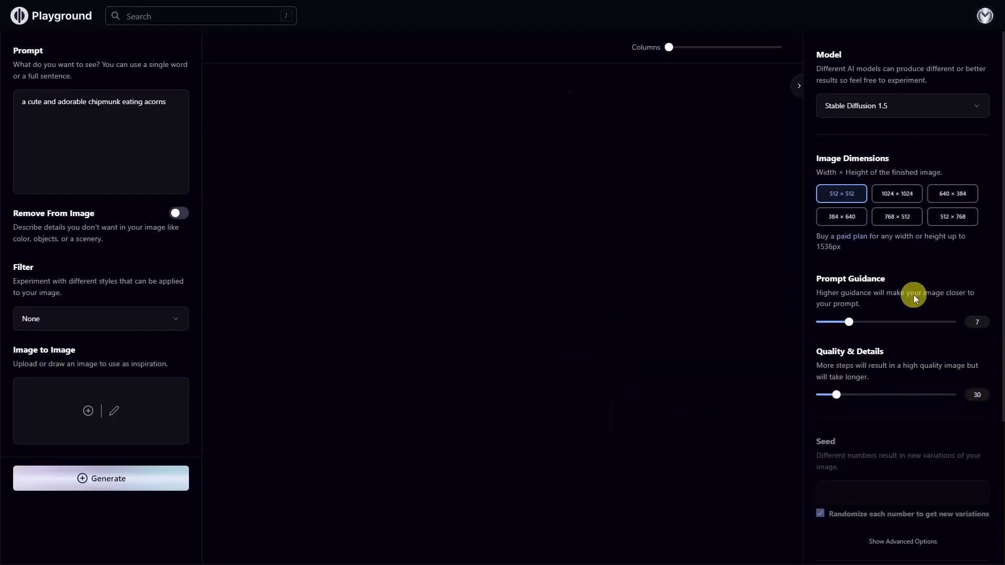
Enable the private session and generate images from the chipmunk prompt
scroll(913, 296, "down", 4)
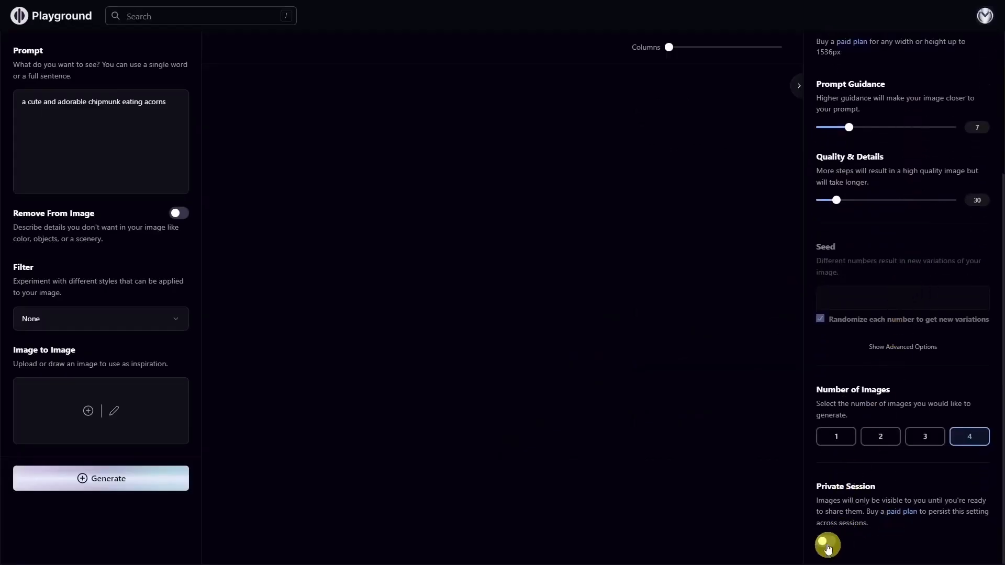
left_click(648, 524)
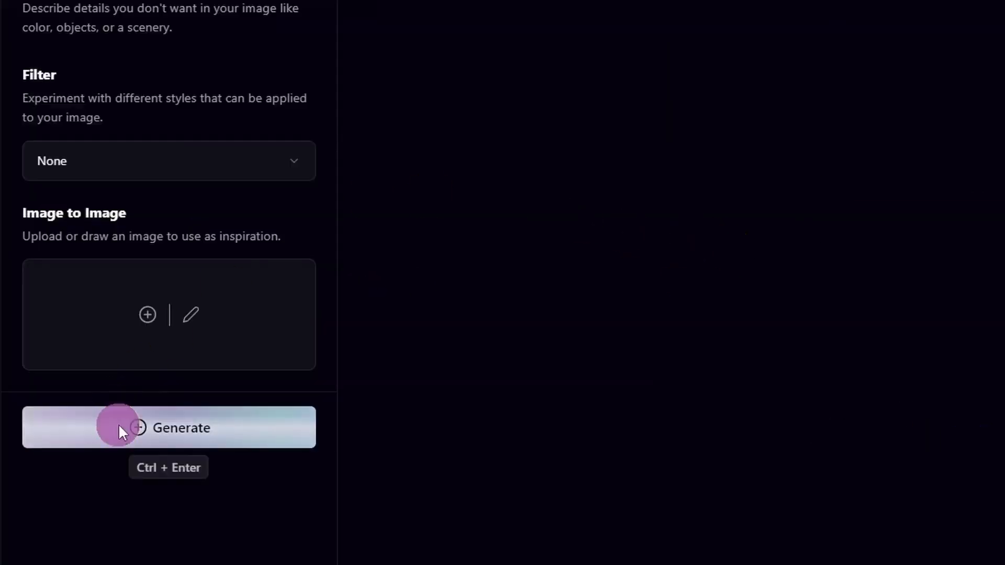
left_click(119, 430)
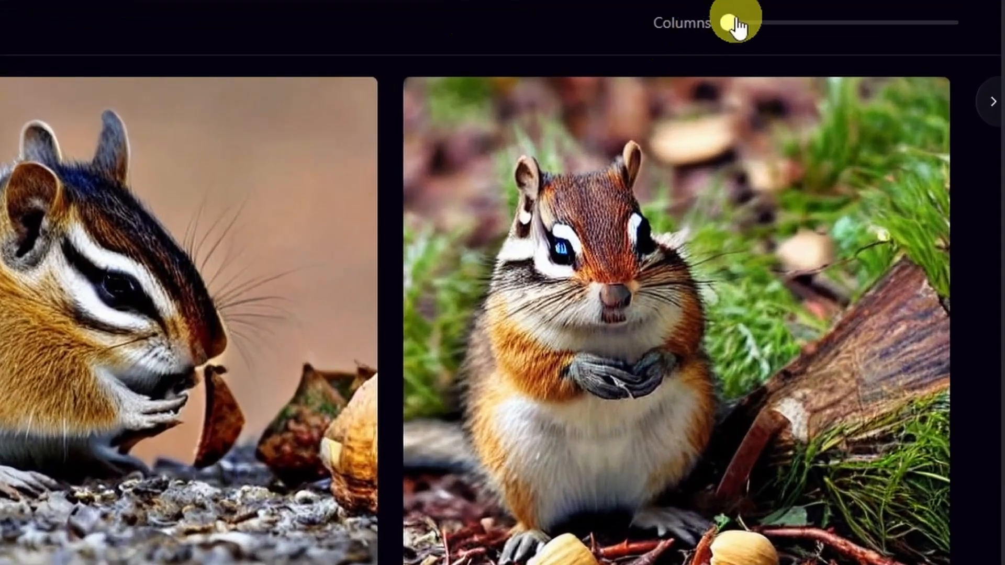
Arrange the generated chipmunk images in two columns and look through them
left_click(673, 47)
left_click_drag(744, 31, 825, 37)
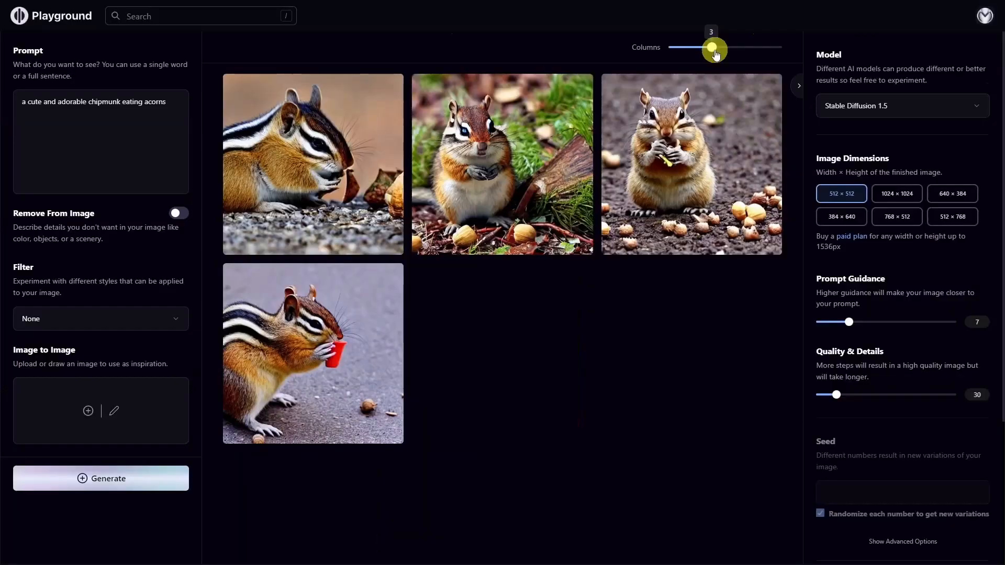
left_click_drag(715, 52, 696, 47)
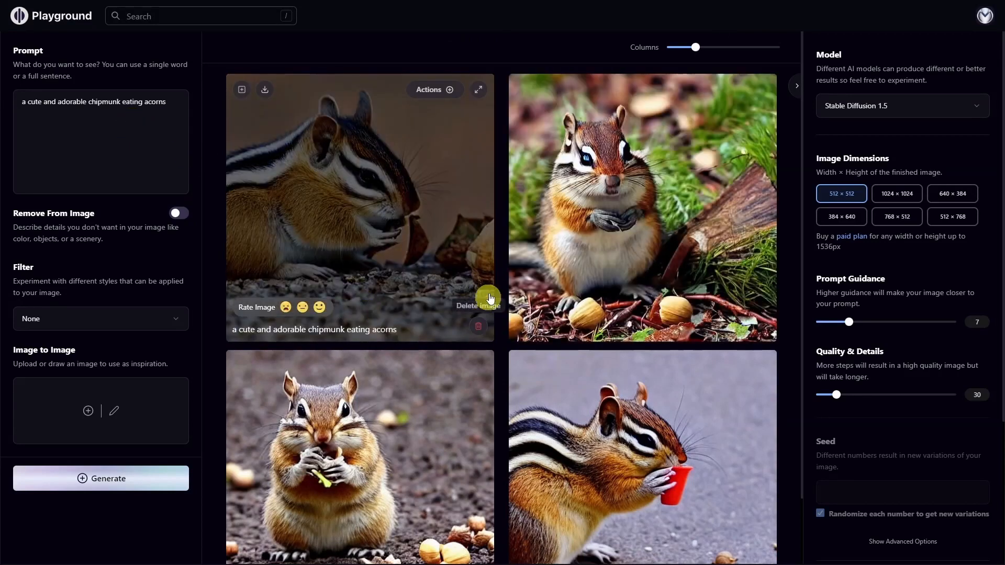
scroll(487, 294, "down", 1)
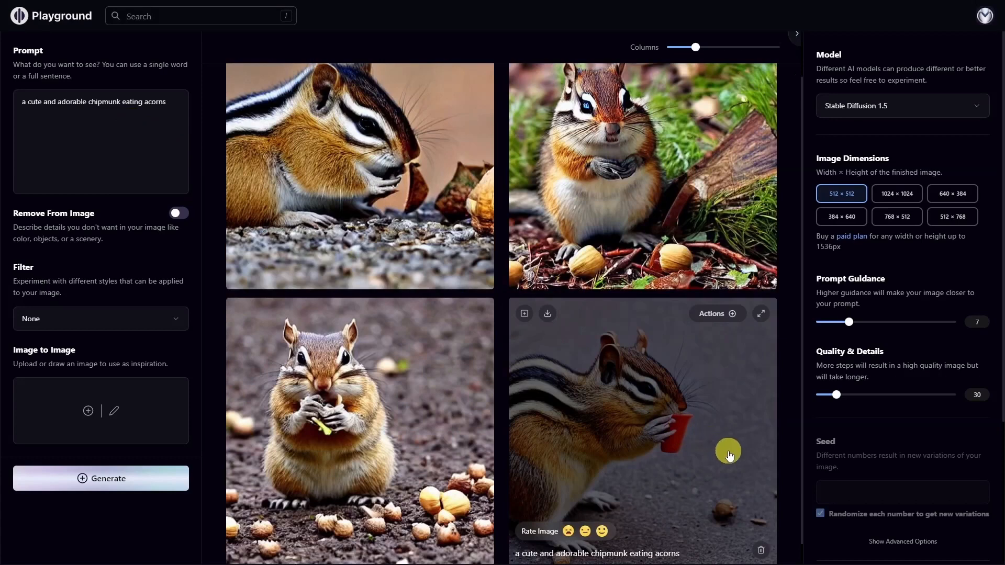
scroll(729, 456, "up", 1)
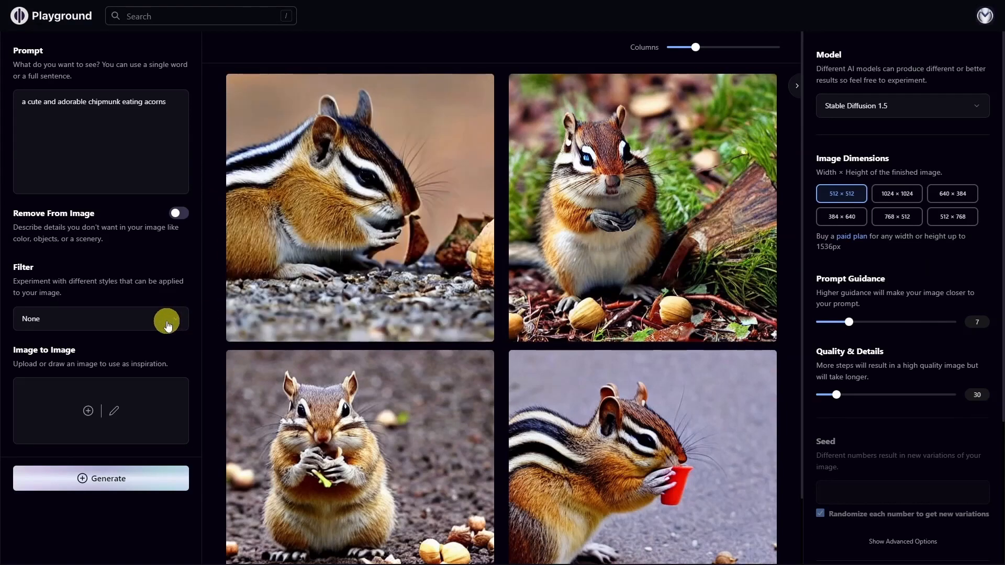
Apply the Playtoon filter and generate a new batch of chipmunk images
left_click(176, 324)
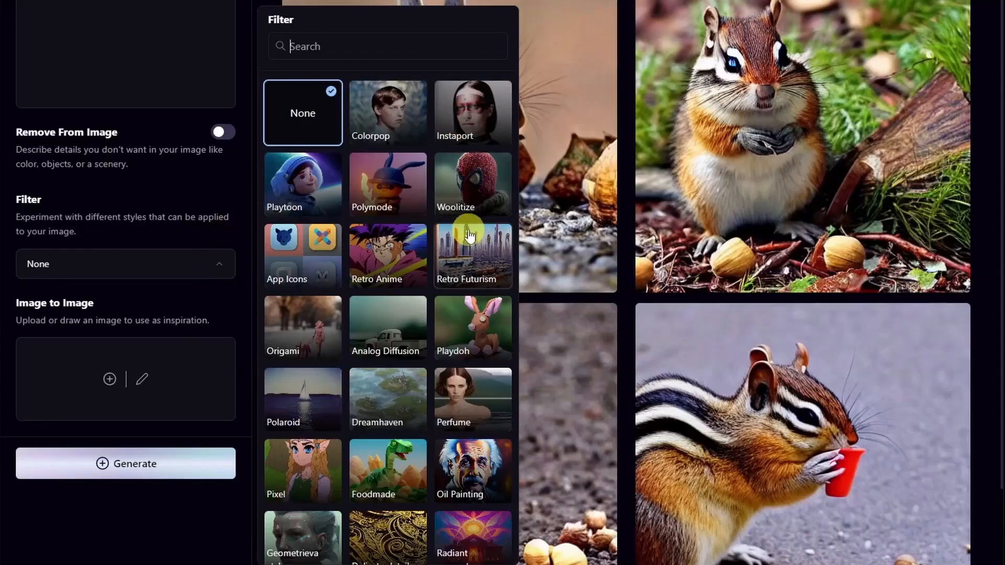
scroll(470, 235, "down", 5)
scroll(466, 231, "up", 5)
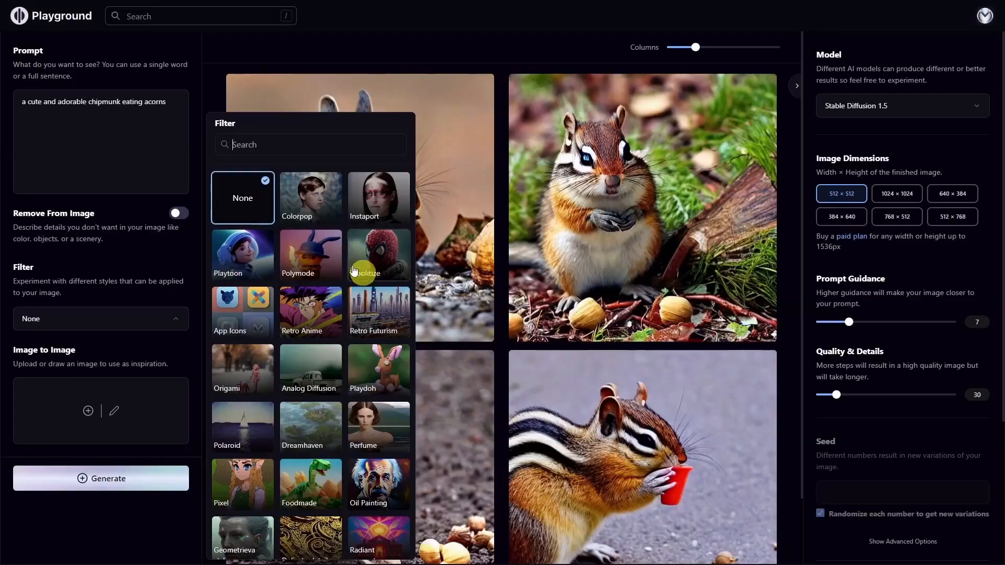
left_click(239, 262)
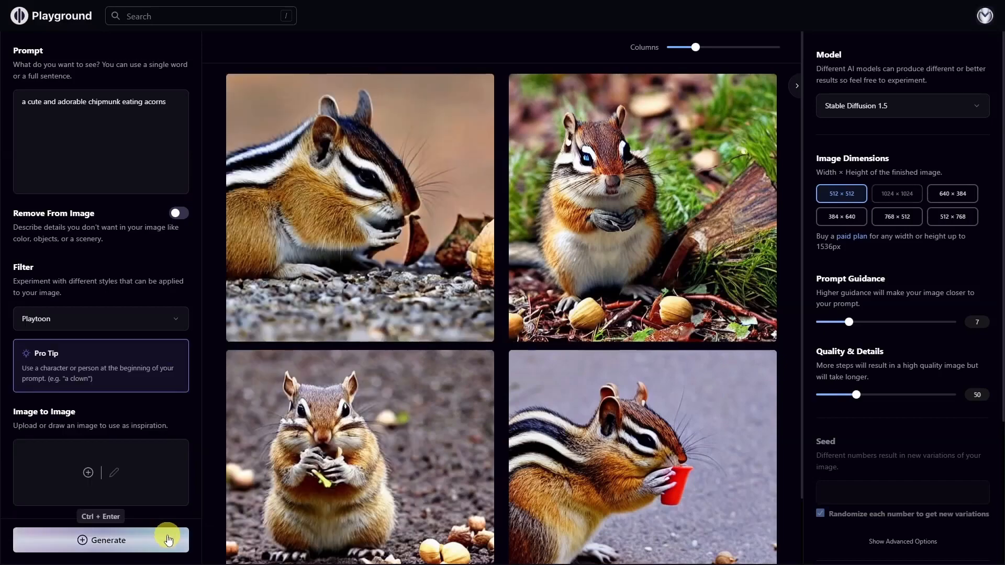
left_click(167, 535)
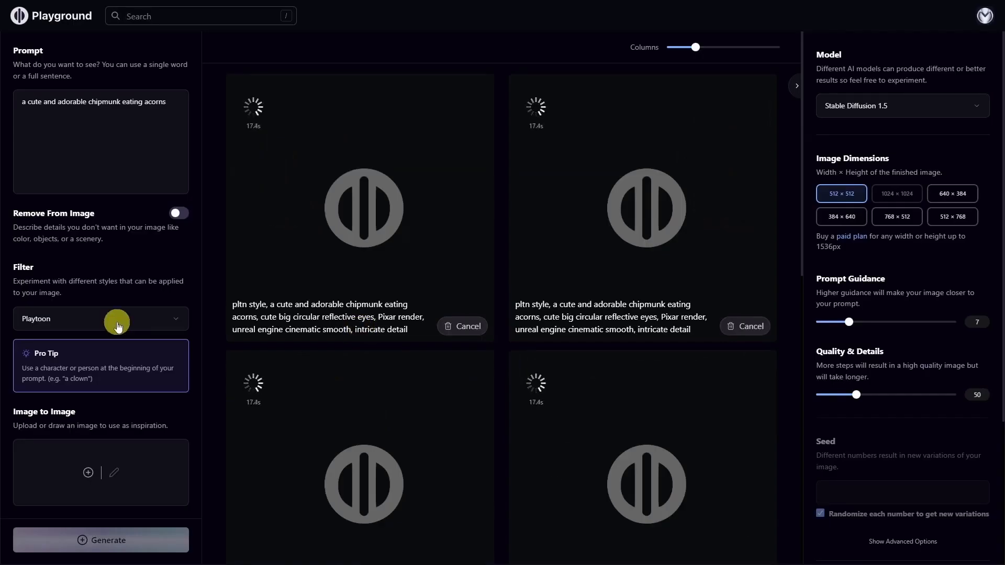
Compare the Playtoon images with the earlier batch and delete the Playtoon chipmunk wearing glasses
triple_click(134, 102)
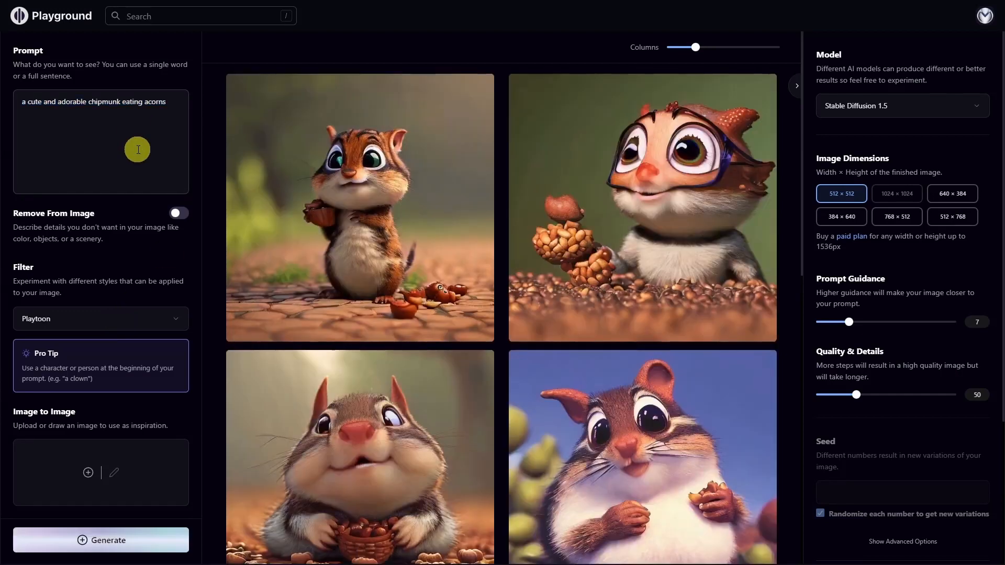
scroll(219, 214, "down", 1)
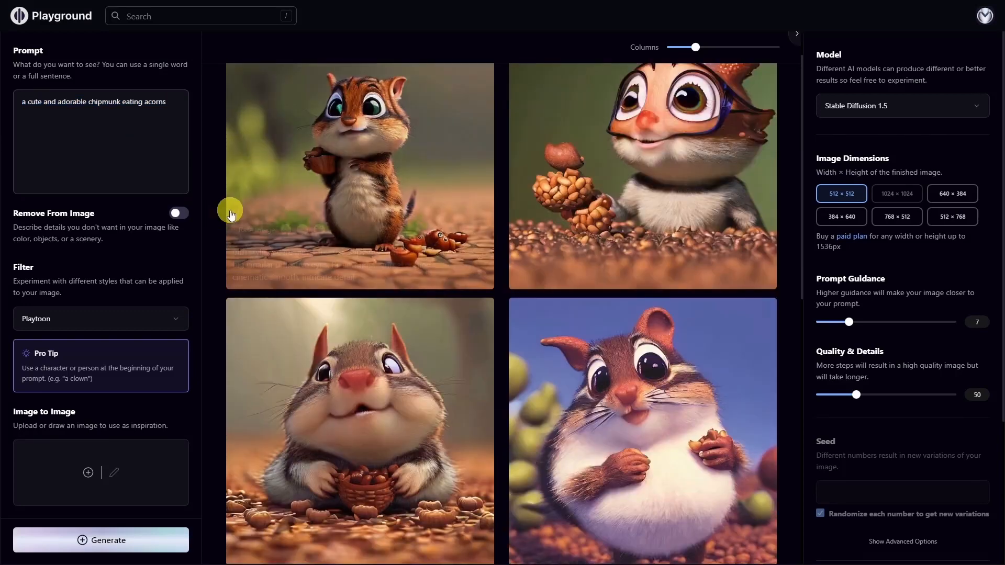
scroll(440, 244, "down", 6)
scroll(435, 247, "down", 1)
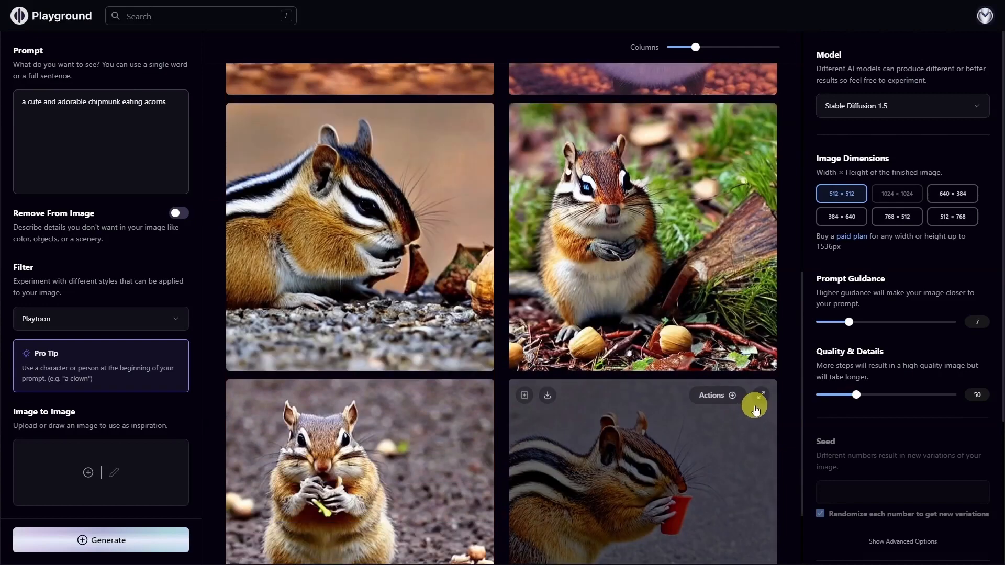
scroll(635, 482, "up", 10)
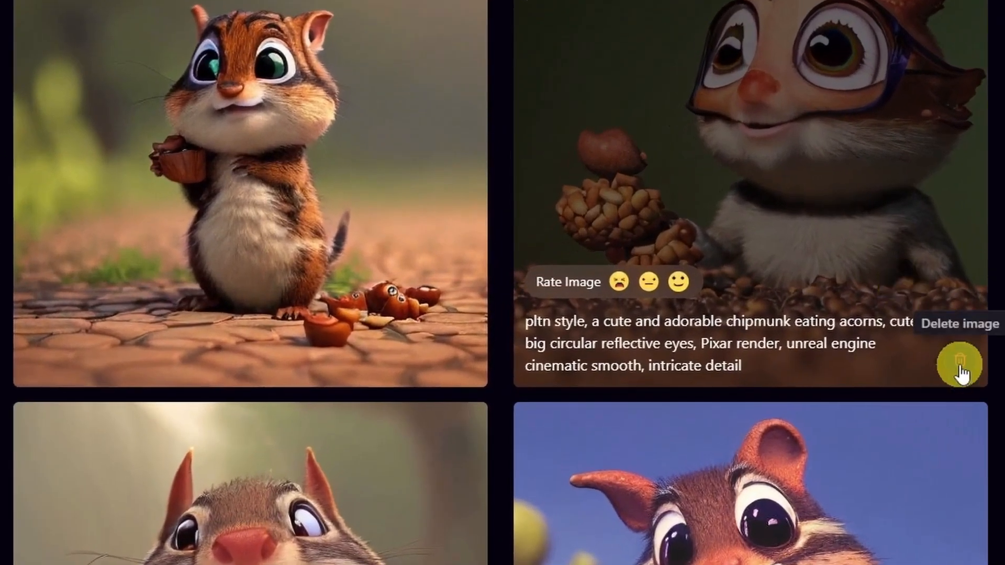
left_click(961, 370)
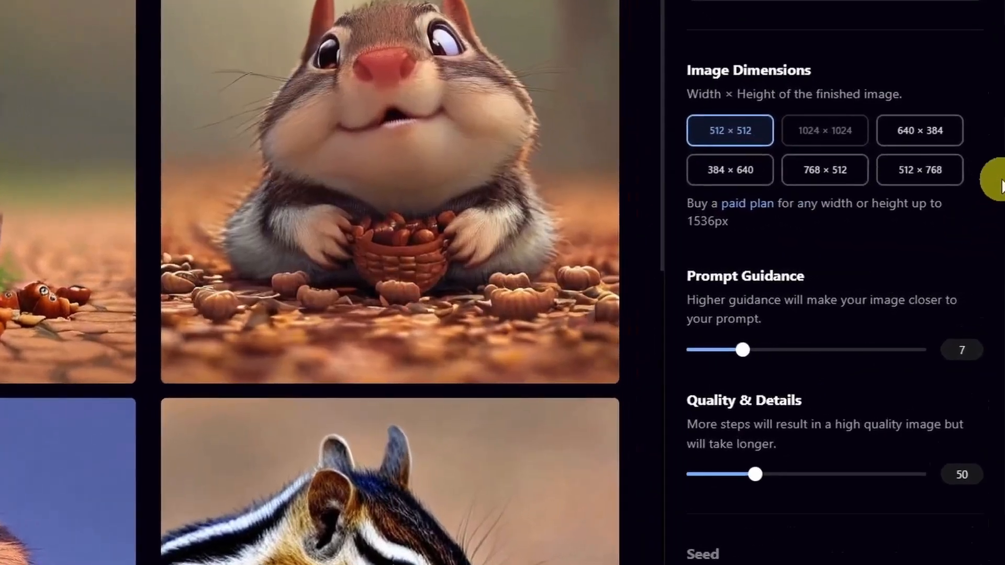
Generate another Playtoon batch with image dimensions of 512 × 768 and look through the results
left_click(935, 168)
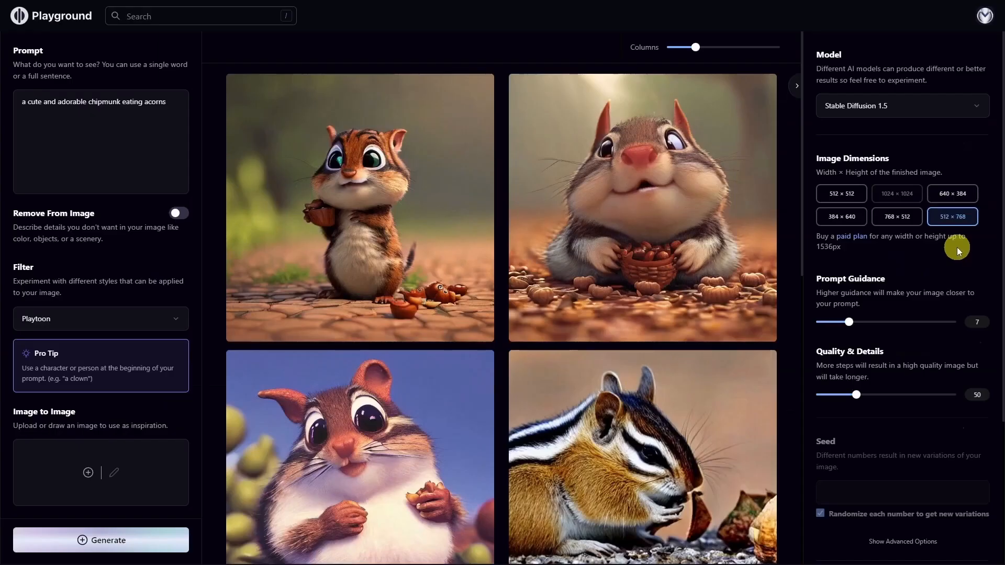
left_click(152, 542)
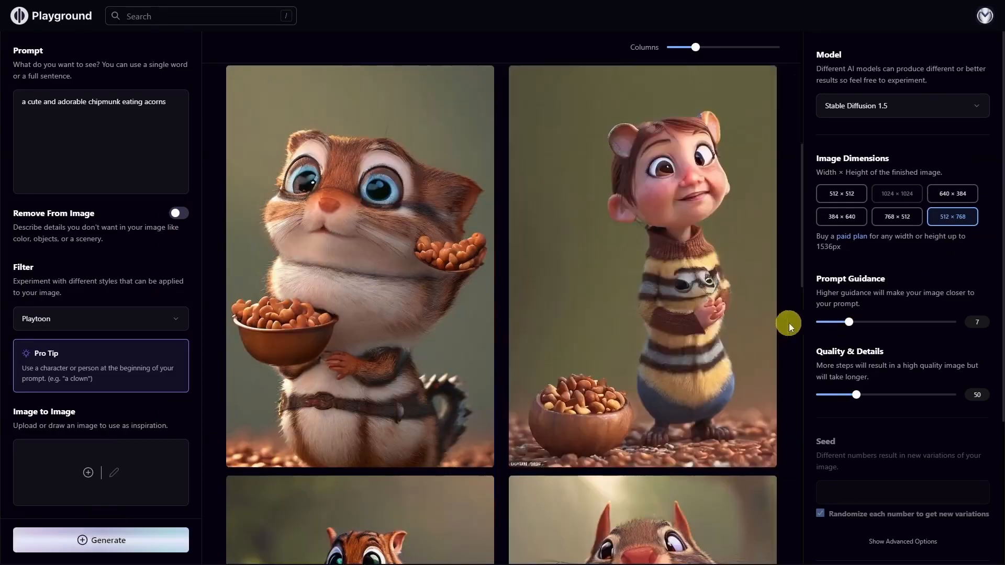
mouse_move(371, 309)
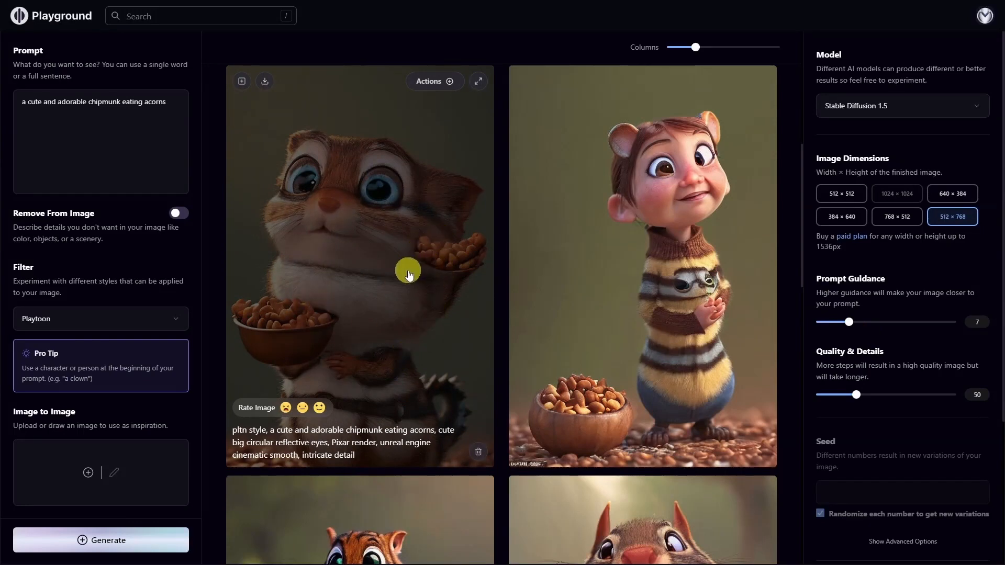
mouse_move(672, 315)
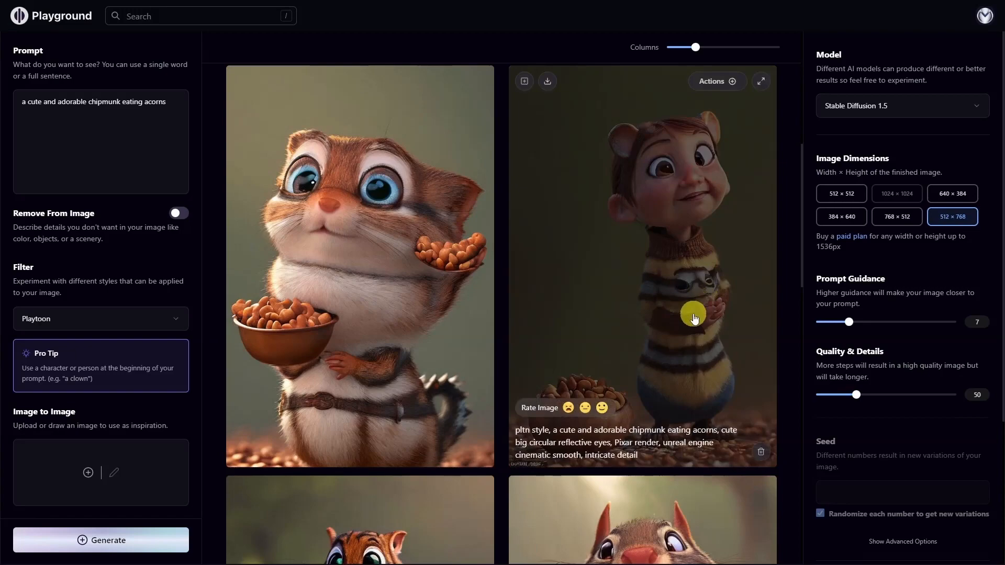
scroll(694, 317, "up", 8)
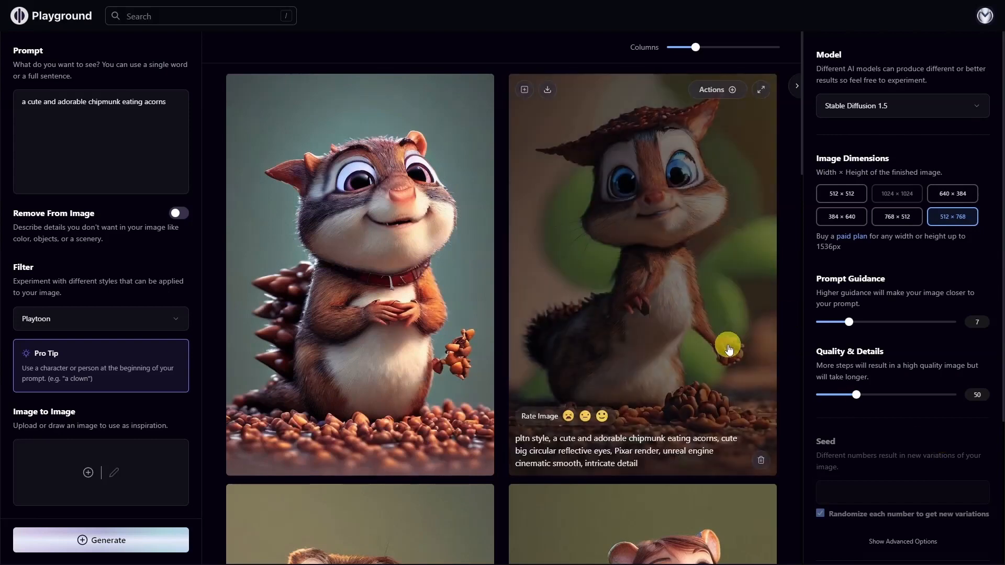
scroll(694, 319, "down", 7)
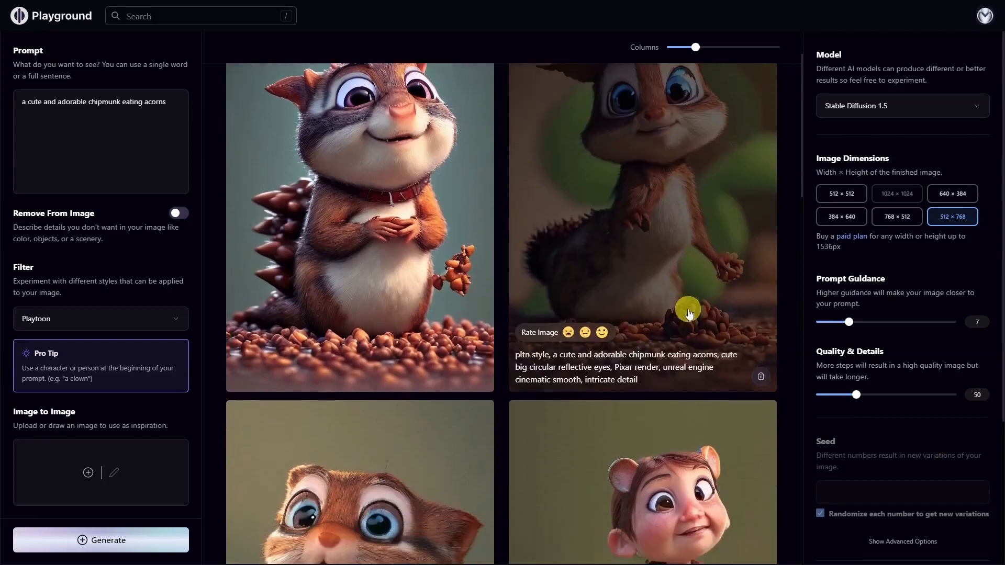
scroll(373, 262, "up", 7)
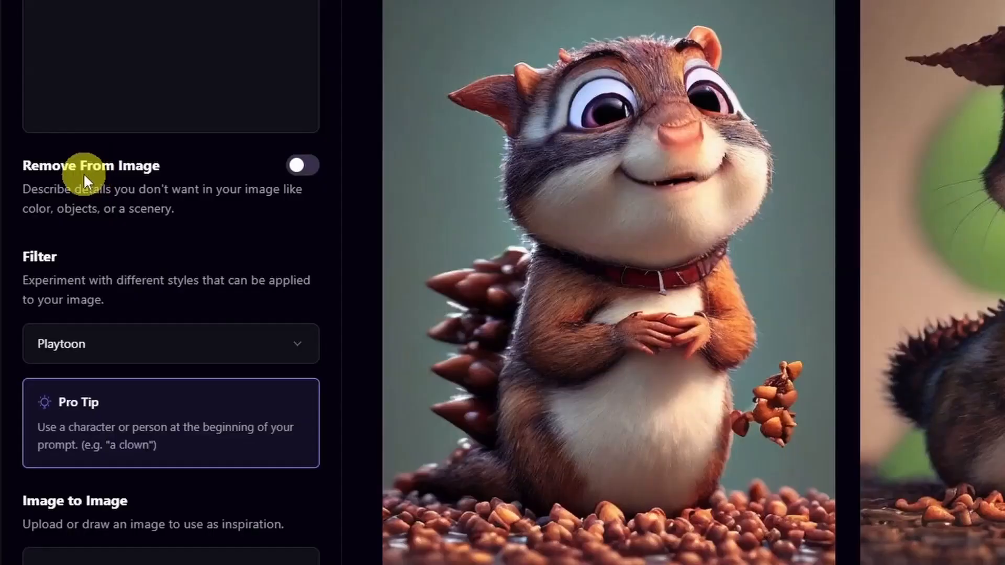
Enable Remove From Image and exclude "deformed limbs, double heads, long necks,"
left_click(297, 166)
left_click(194, 250)
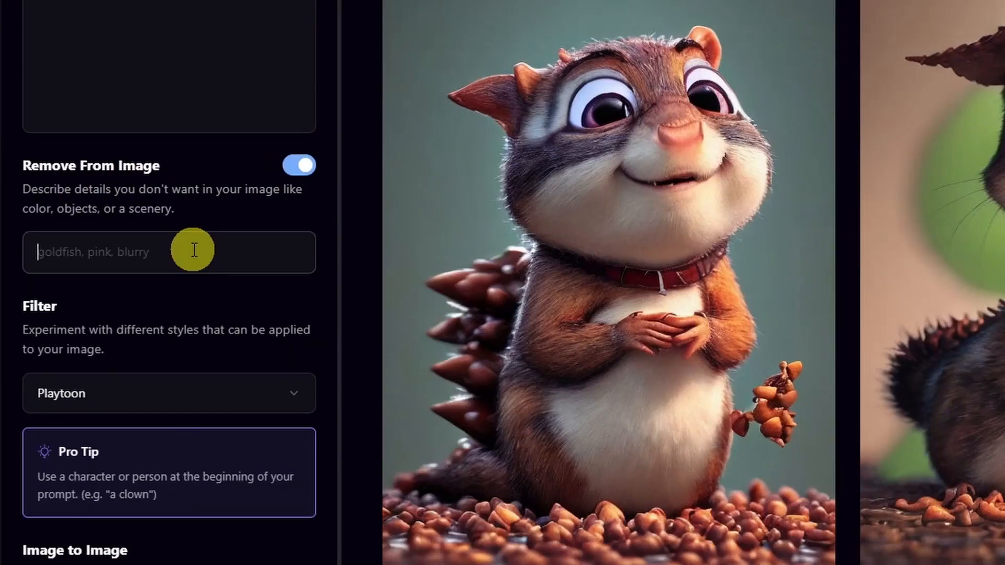
type("deformed limbs,")
type("double heads,")
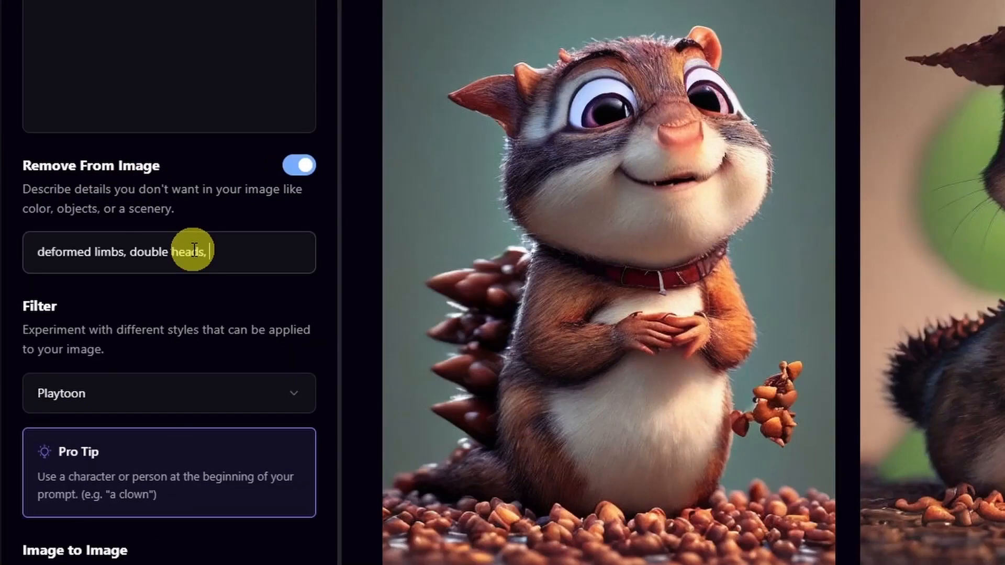
type("long necks,")
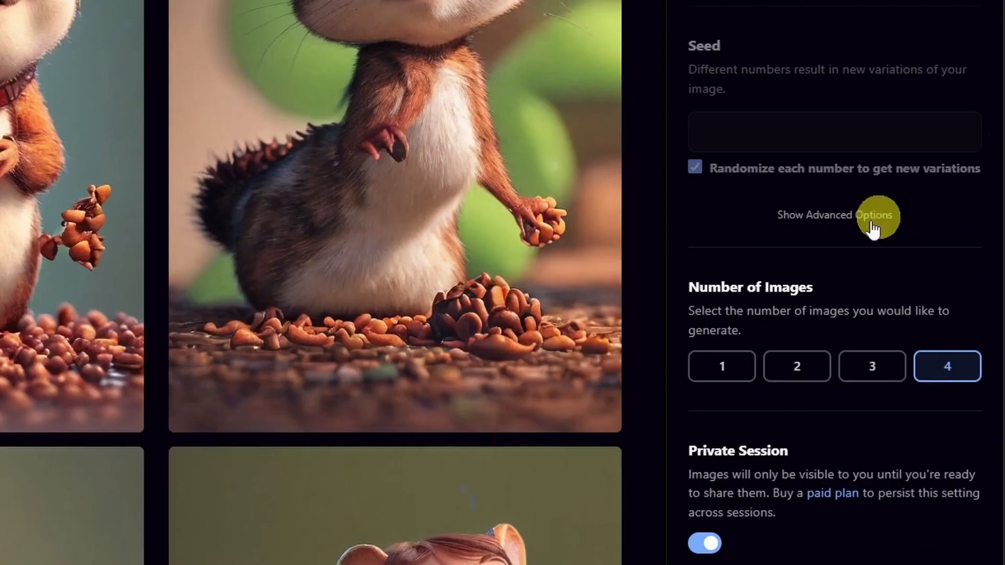
Show the advanced options and set the sampler to k_euler
left_click(813, 225)
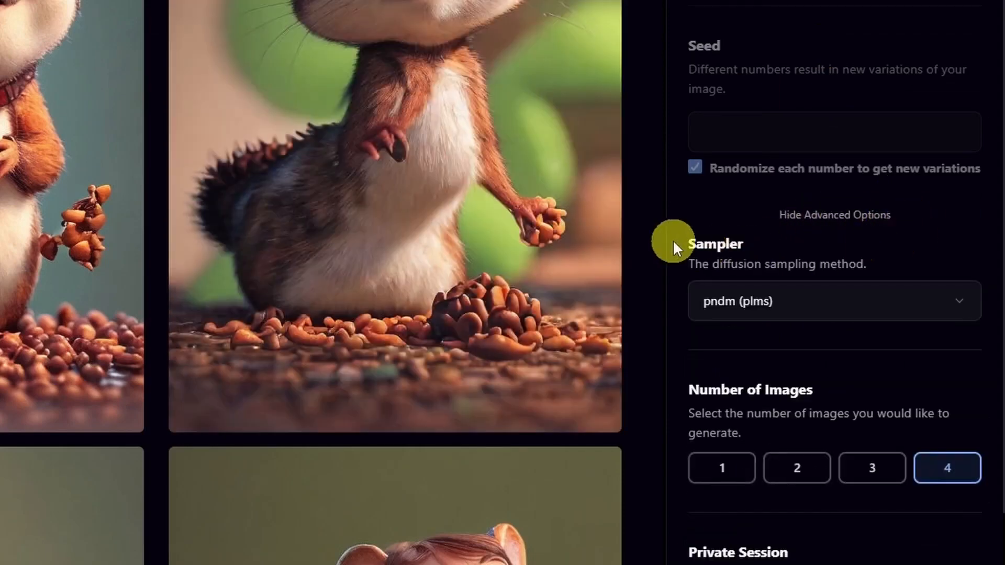
left_click(898, 304)
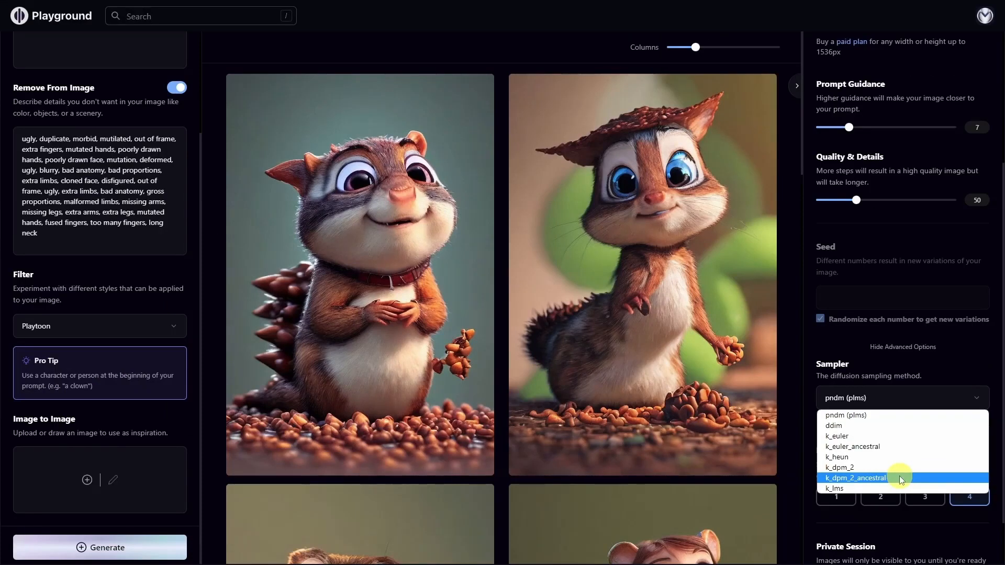
left_click(883, 438)
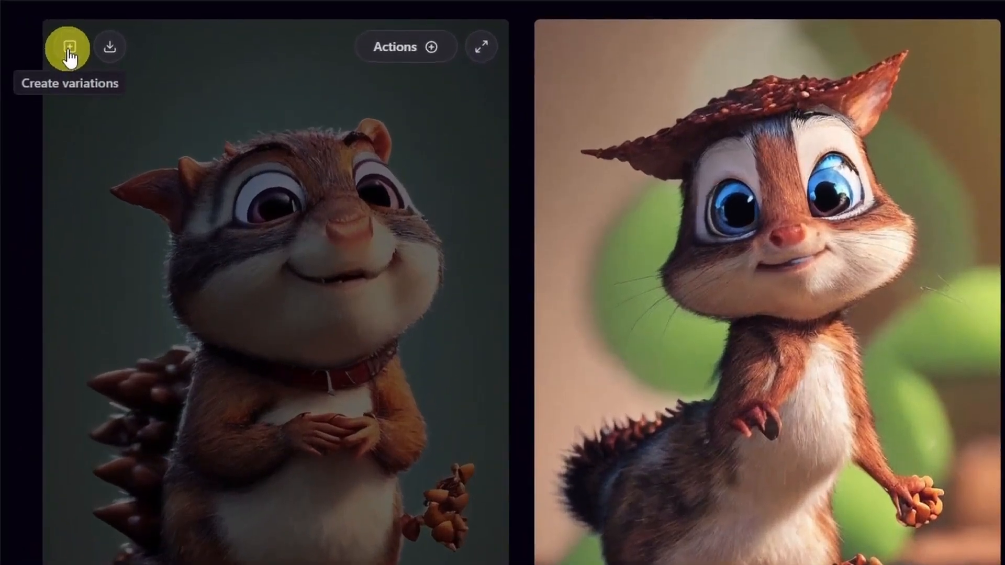
Create variations of the smiling chipmunk with the red collar and folded hands, and look through the results
left_click(68, 50)
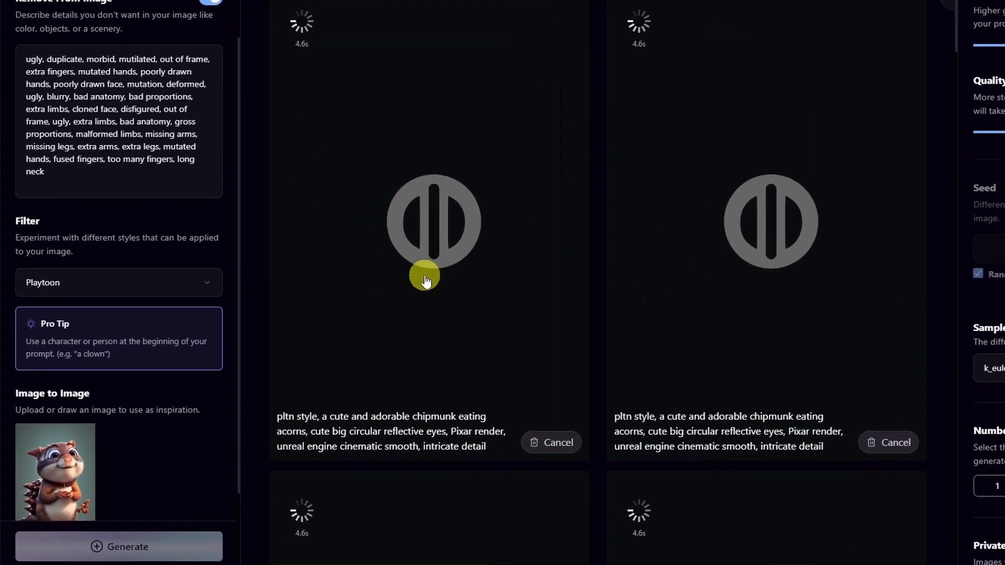
scroll(176, 327, "down", 2)
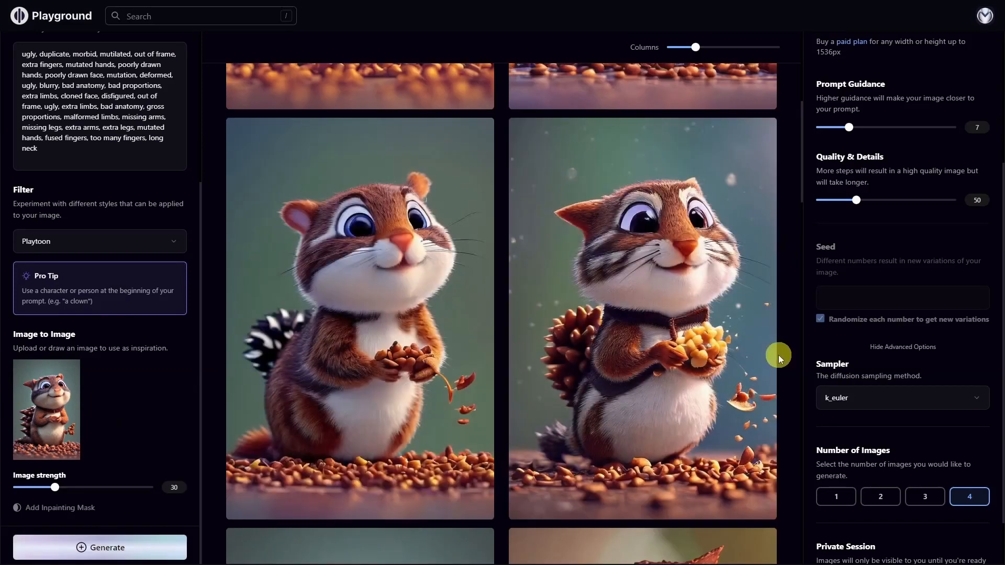
scroll(709, 363, "up", 8)
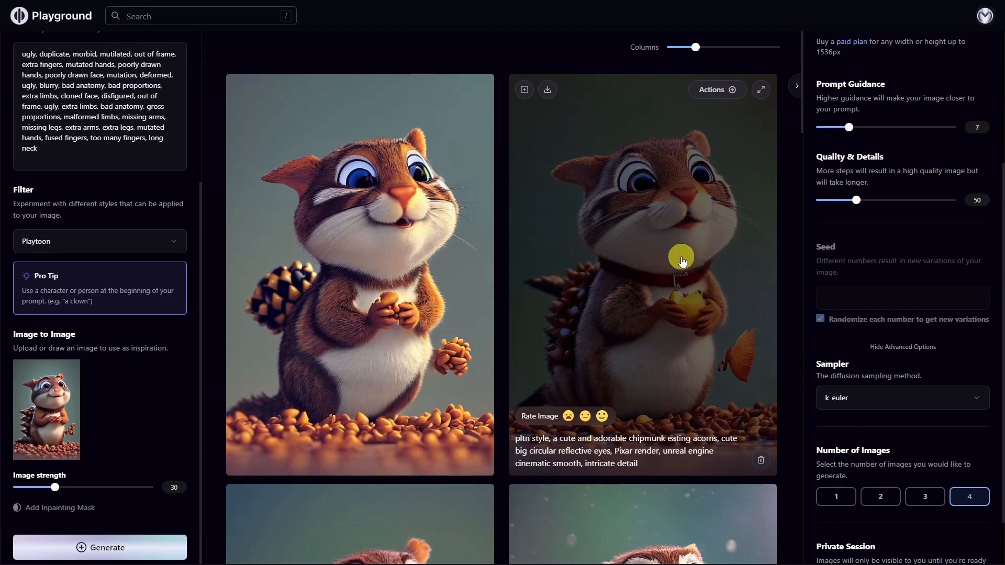
scroll(677, 253, "down", 5)
scroll(678, 258, "up", 5)
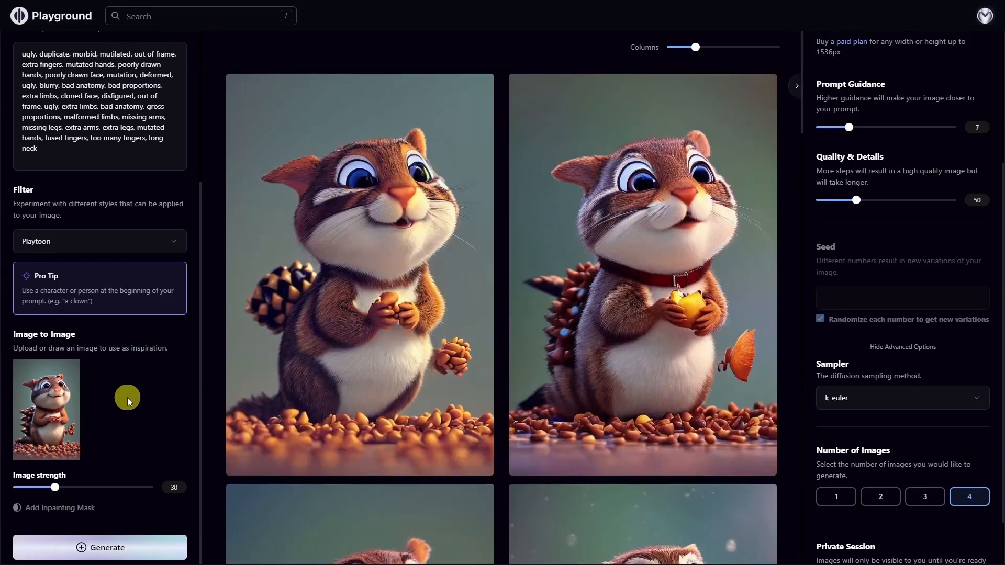
Set the image strength to 10, generate a new batch from the reference image and look through it
left_click_drag(55, 488, 44, 487)
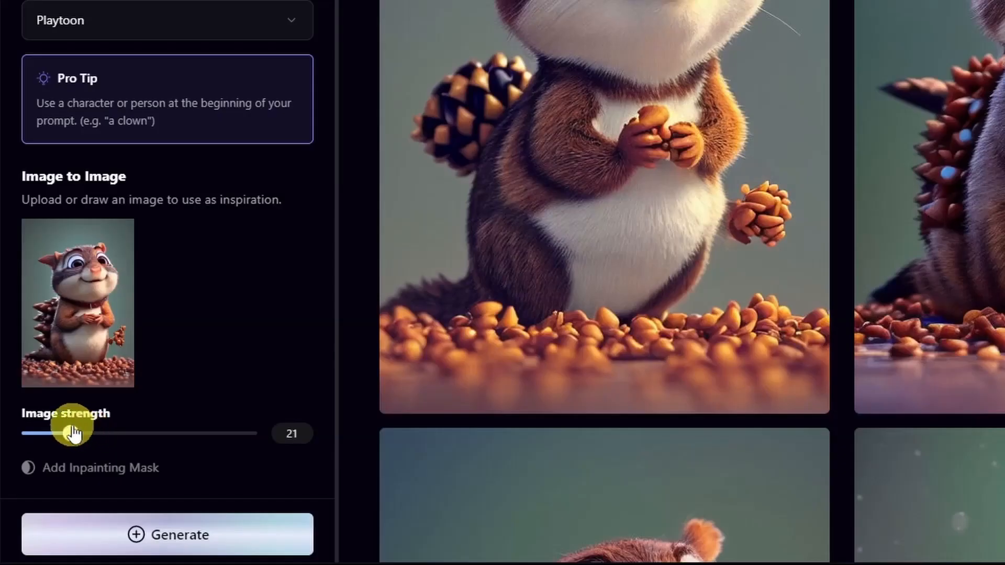
left_click_drag(73, 434, 47, 433)
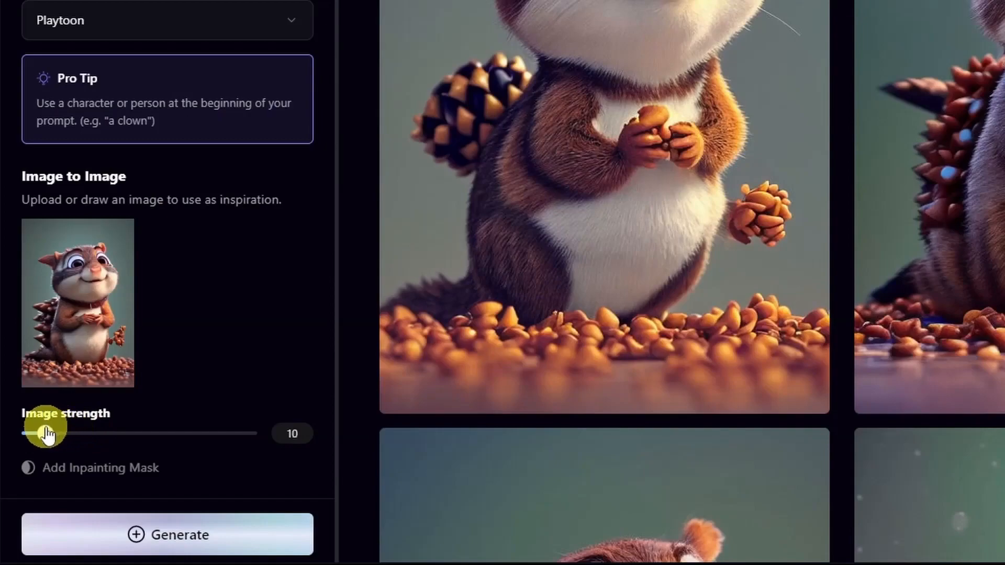
left_click(261, 541)
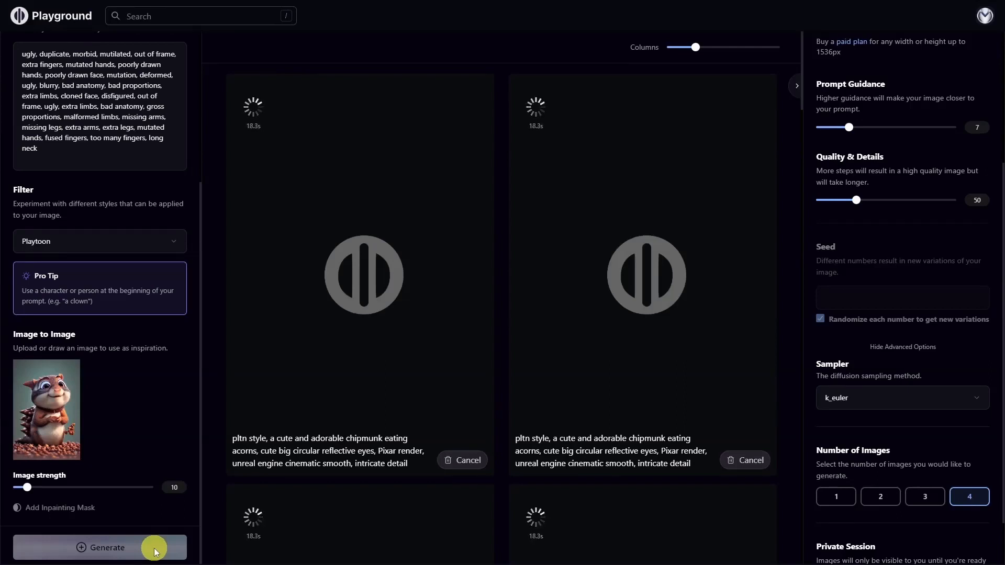
scroll(639, 262, "down", 7)
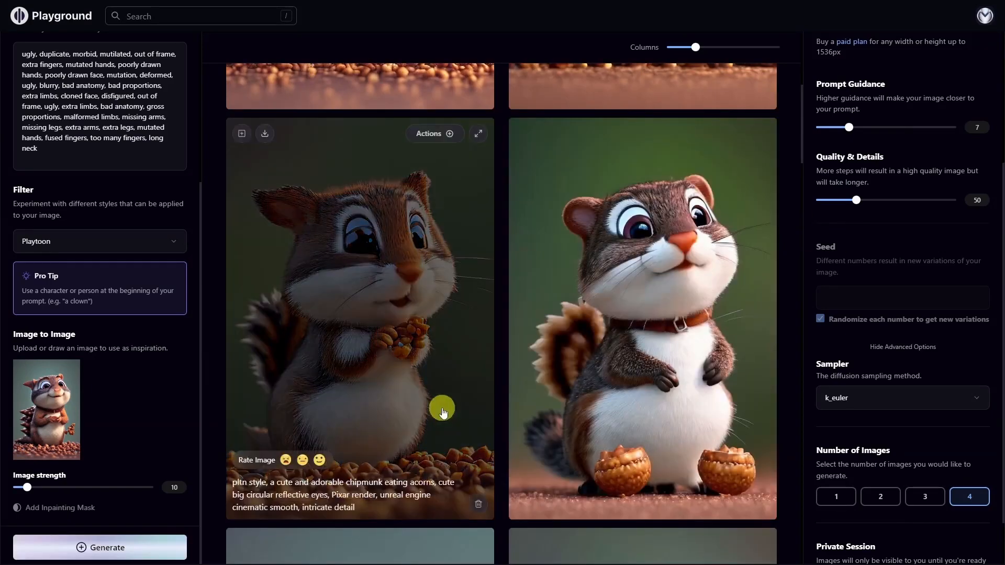
scroll(442, 410, "down", 8)
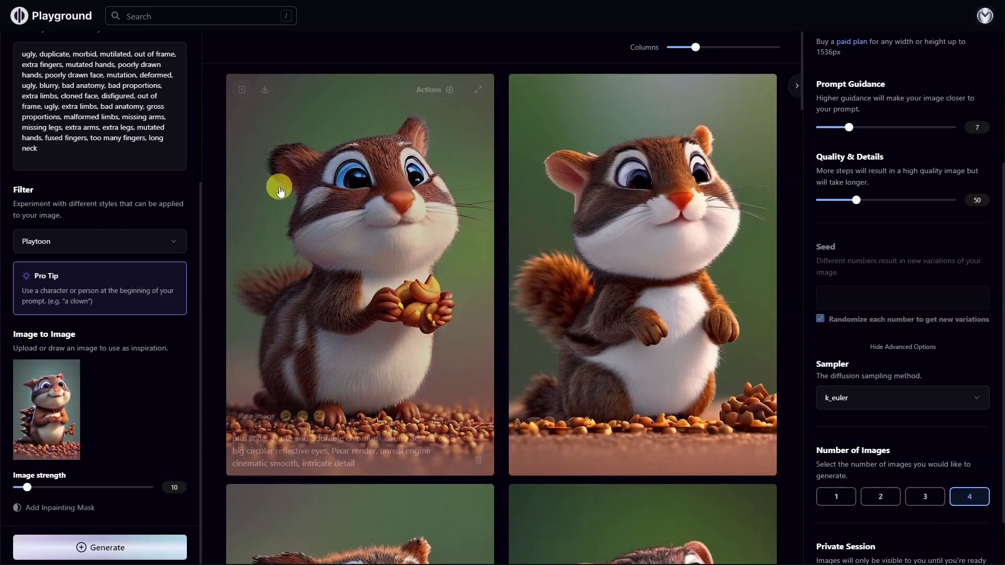
mouse_move(423, 285)
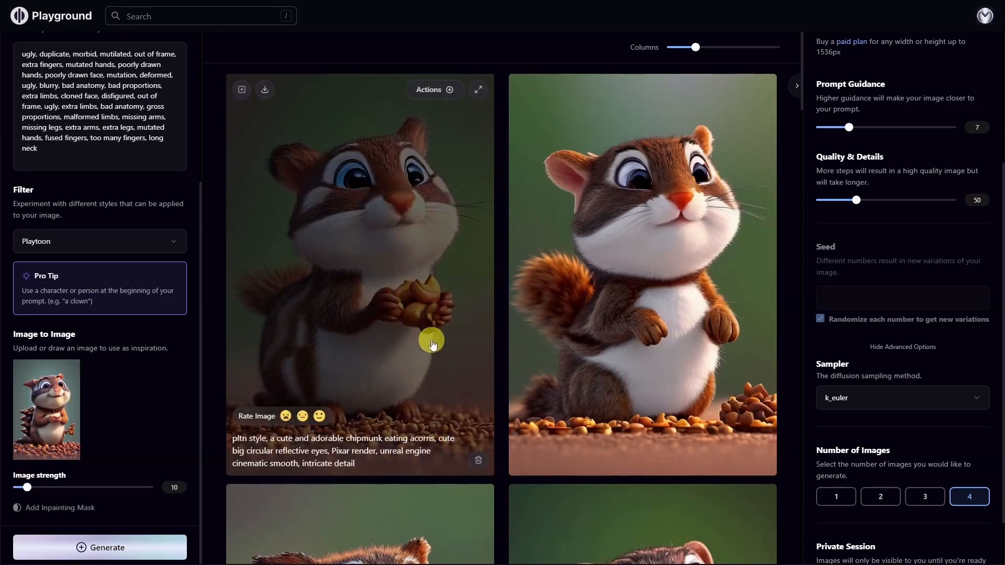
Raise the image strength to 65, generate another batch and compare it with the earlier images
left_click_drag(27, 487, 103, 493)
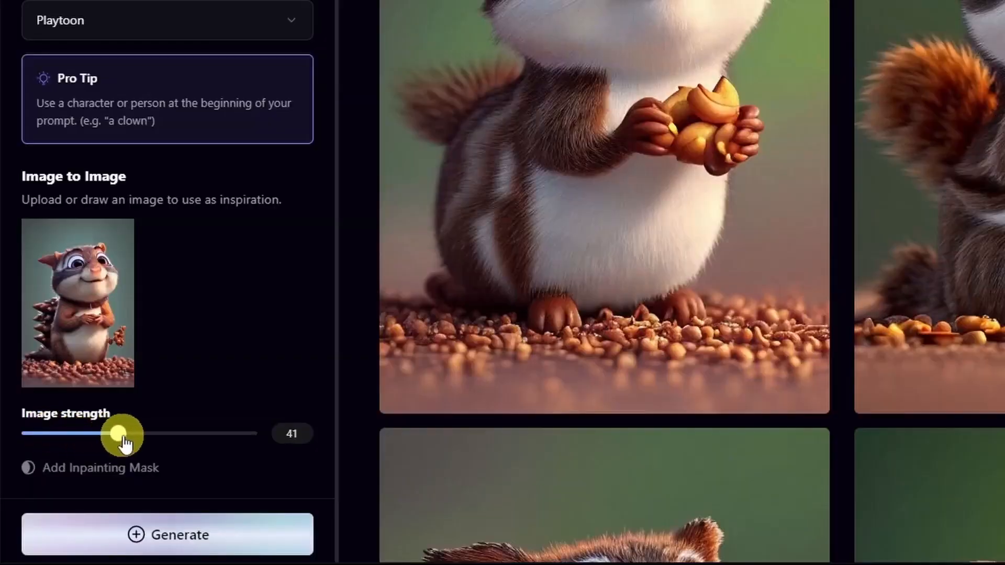
left_click_drag(169, 440, 174, 436)
left_click(290, 526)
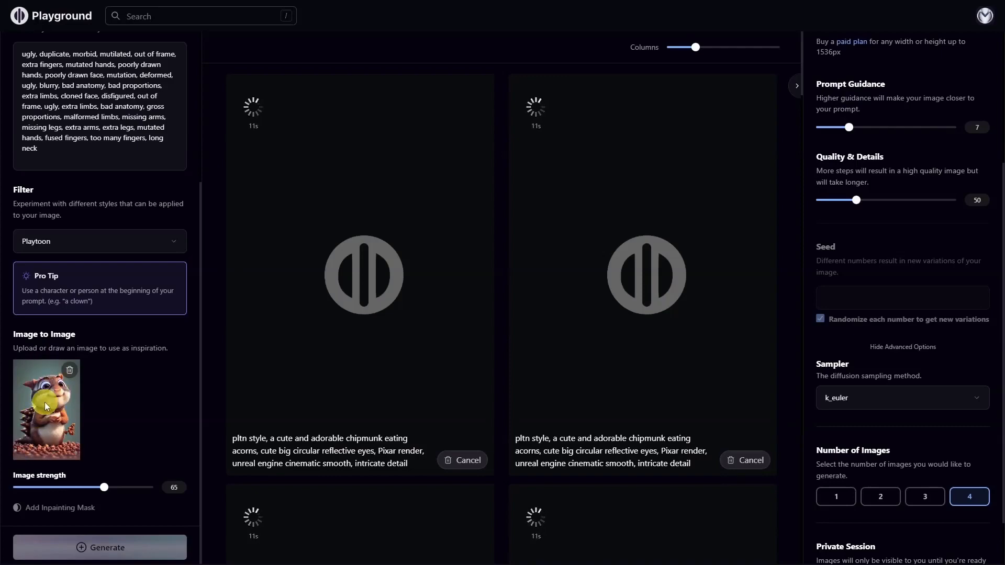
scroll(722, 322, "down", 7)
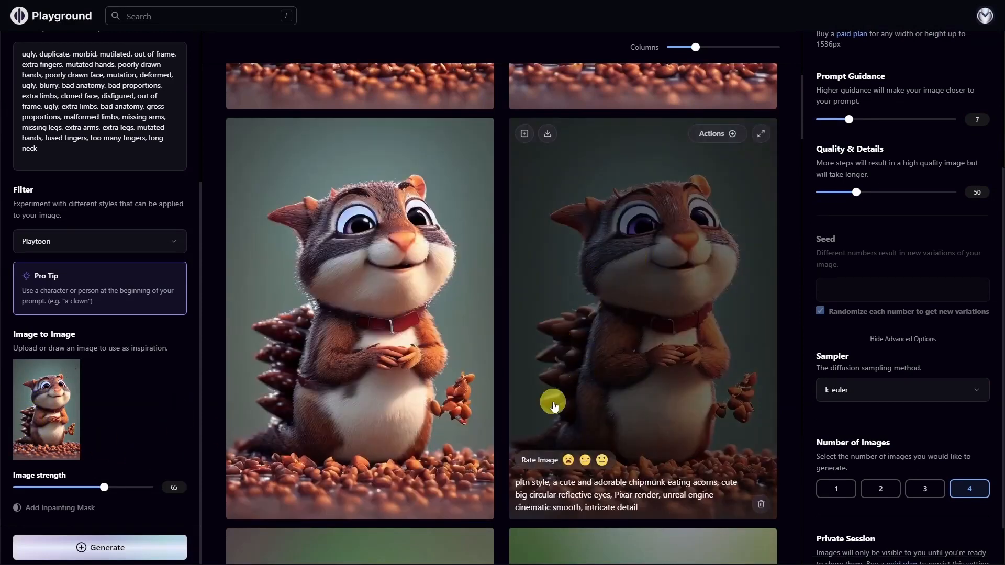
scroll(333, 365, "down", 2)
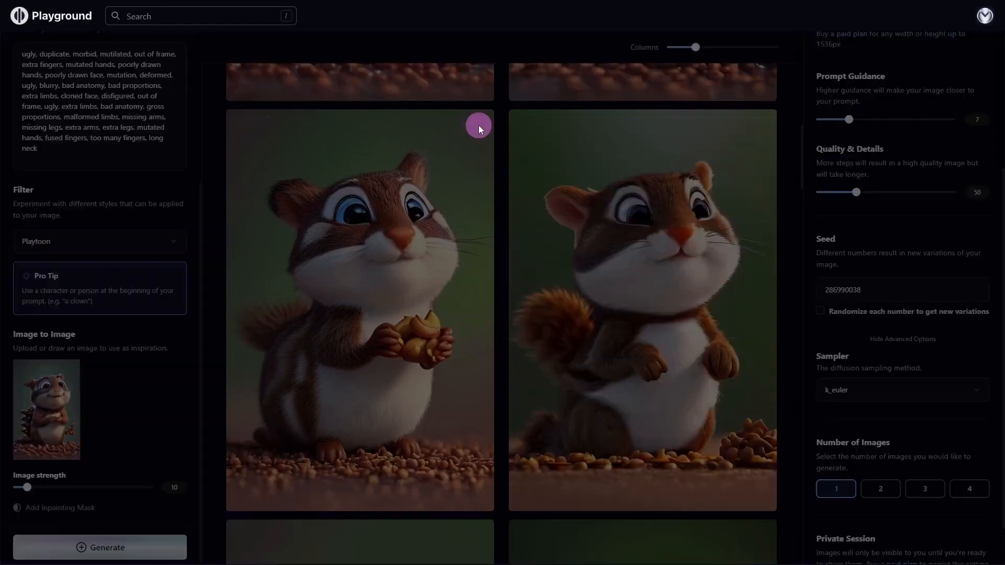
View the blue-eyed chipmunk holding nuts in full screen and rate the image with the happy face
left_click(478, 125)
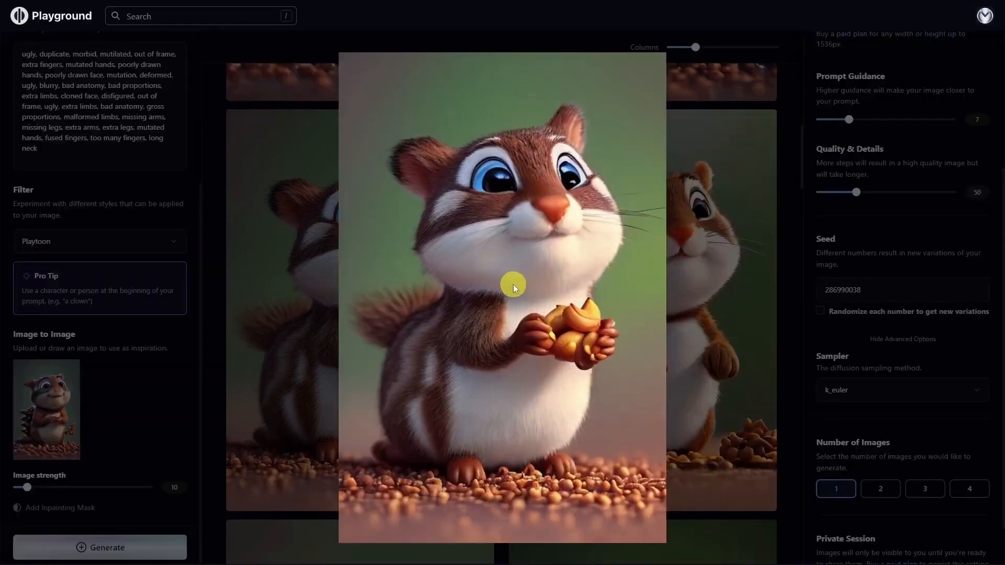
left_click(541, 341)
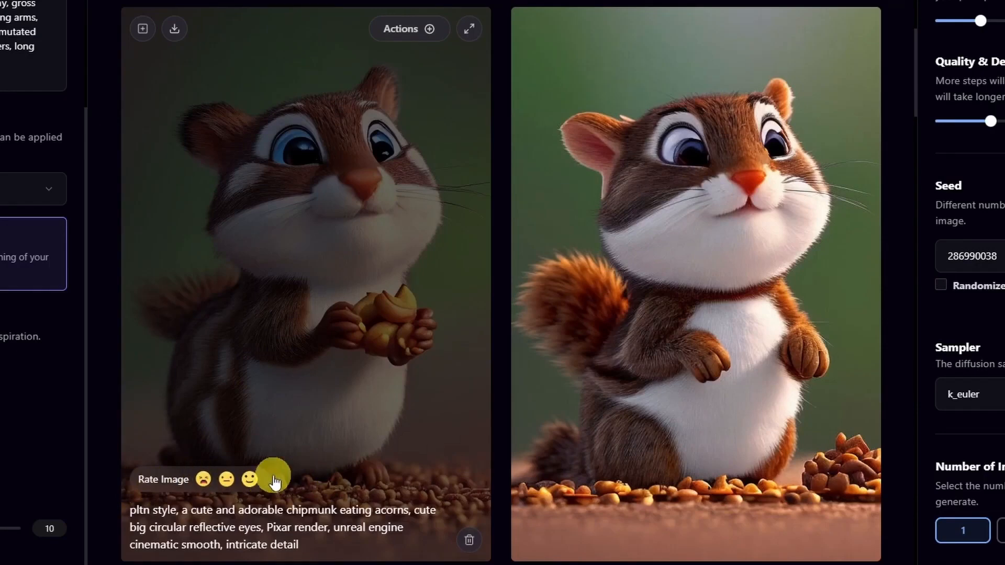
left_click(248, 481)
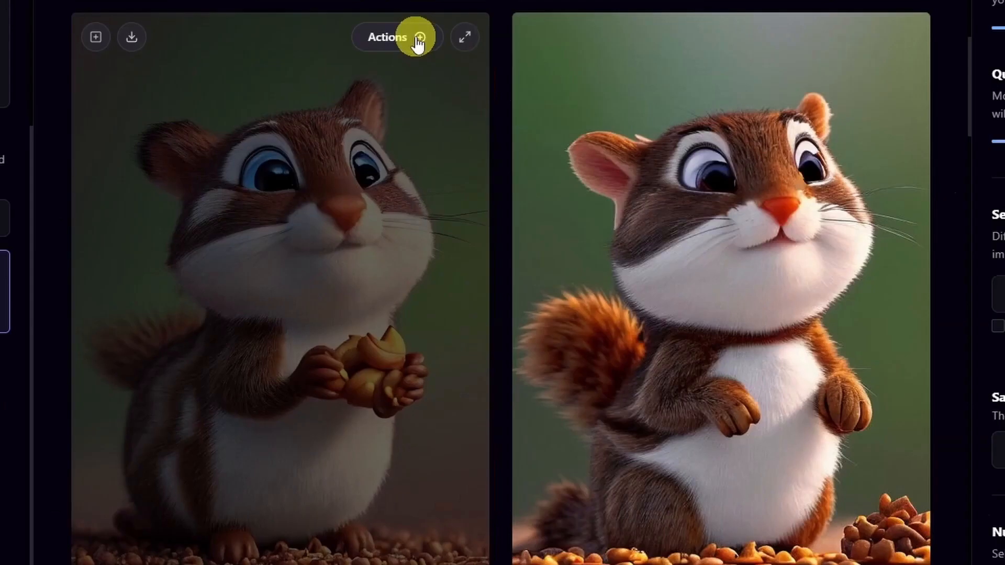
Use the blue-eyed chipmunk holding nuts as the image to image reference
left_click(418, 38)
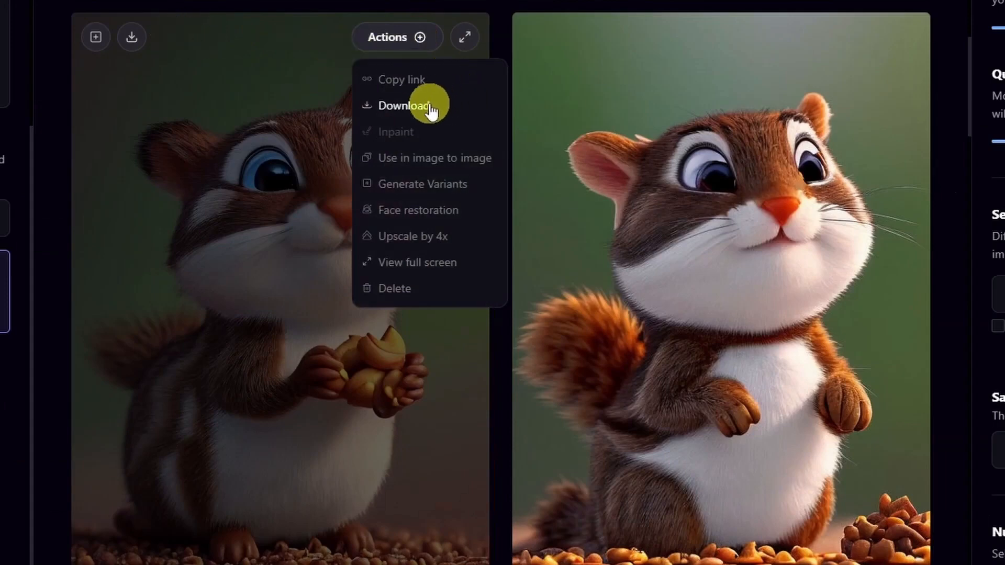
left_click(413, 237)
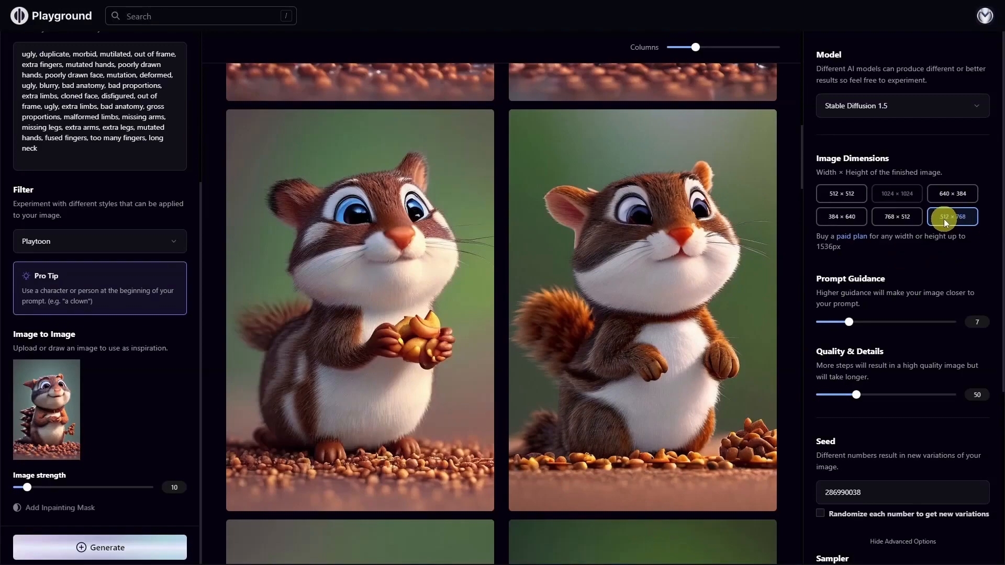
left_click(428, 125)
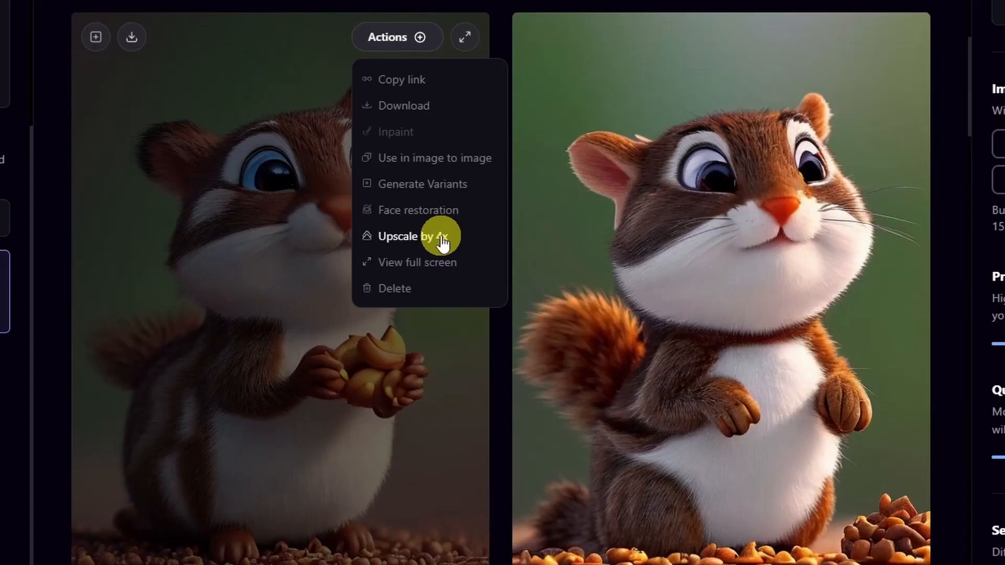
left_click(434, 163)
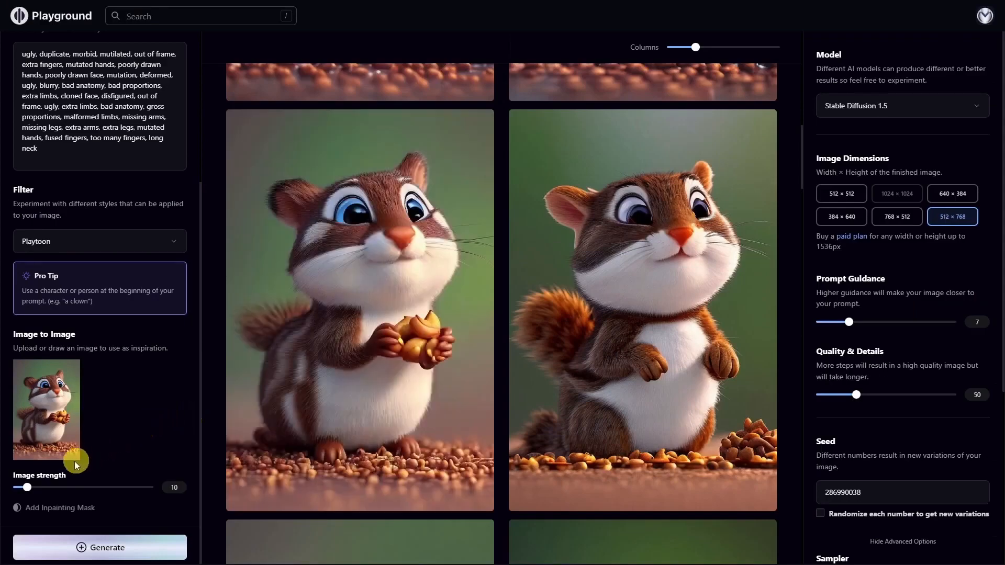
Set the image strength to 40 and the filter to None
left_click_drag(27, 487, 36, 487)
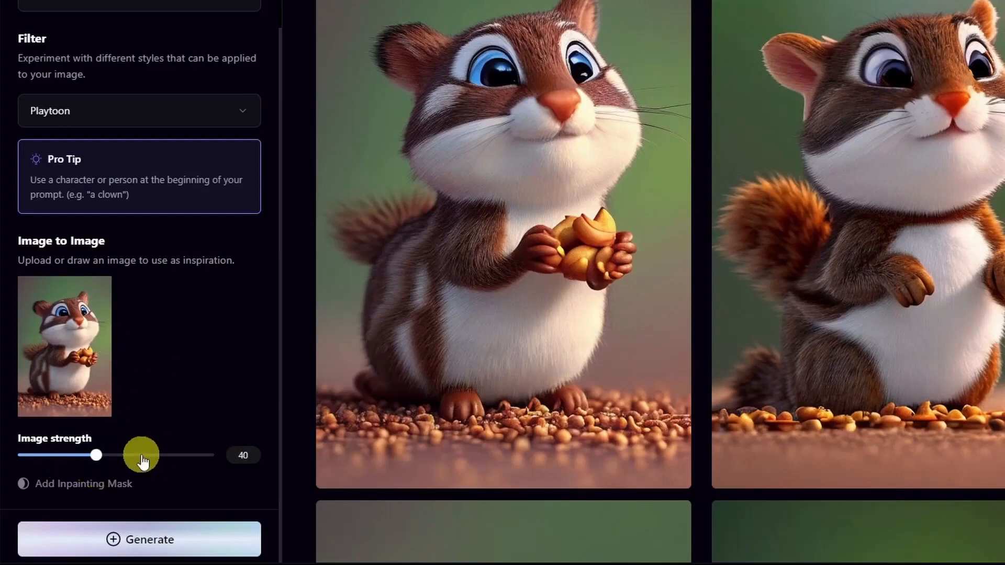
left_click(169, 120)
left_click(340, 40)
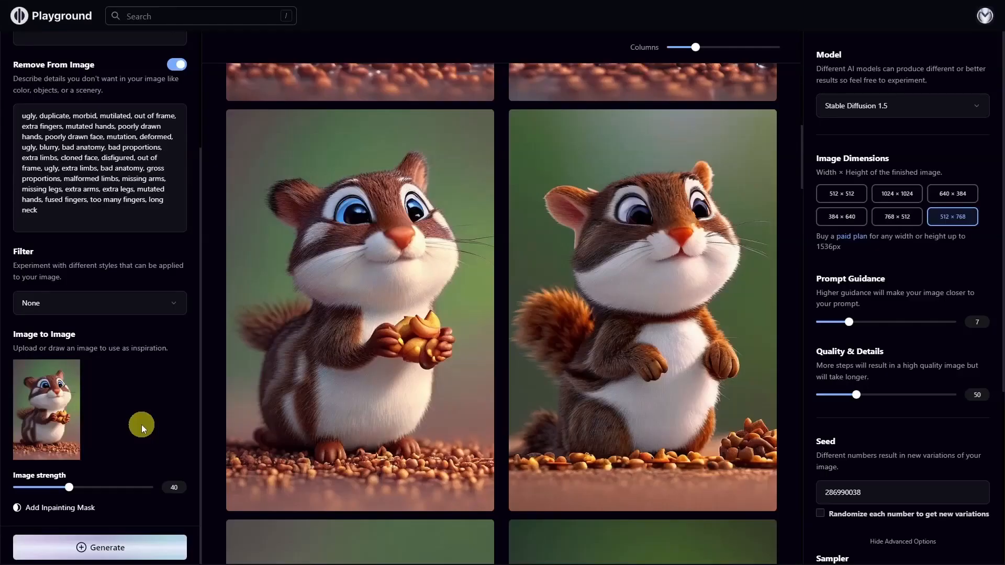
Add an inpainting mask with a brush size of 44 over the chipmunk's hands and nuts and over its tail area
mouse_move(65, 416)
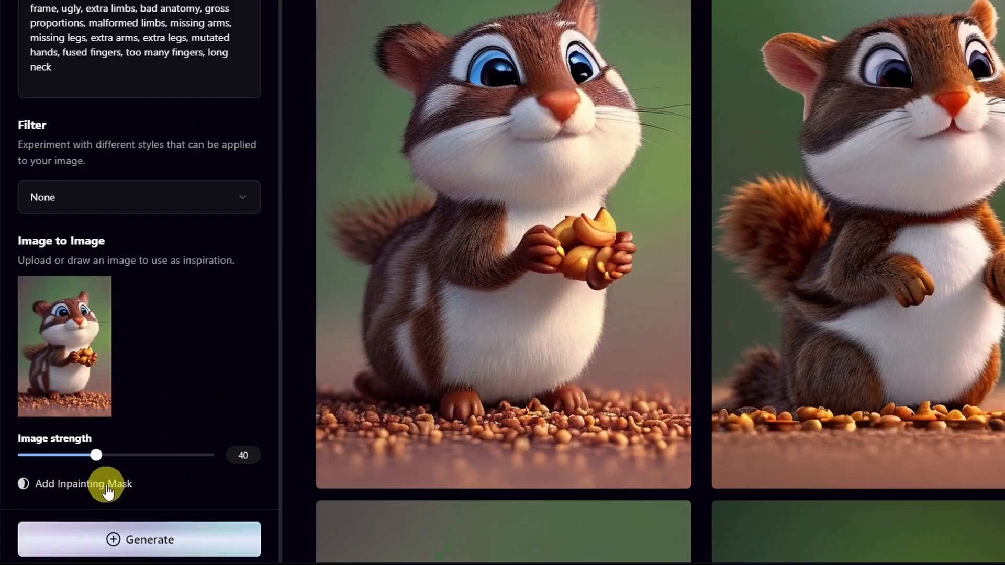
left_click(98, 488)
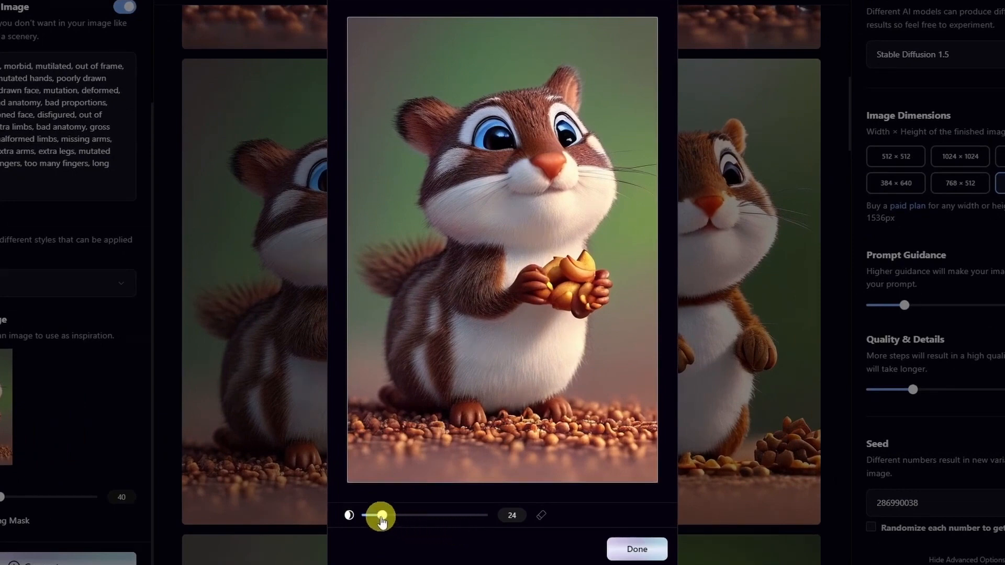
left_click_drag(381, 520, 402, 524)
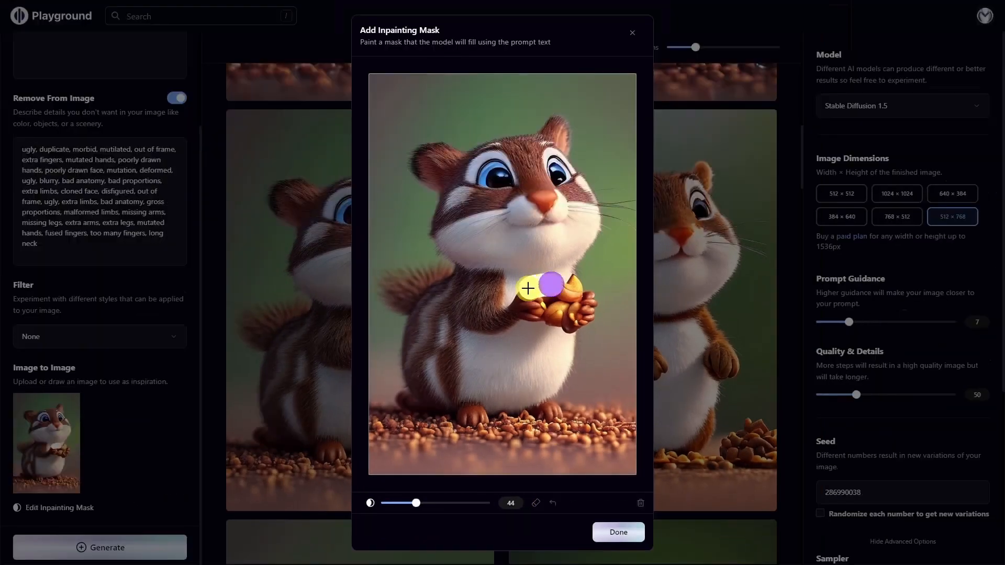
mouse_move(537, 265)
left_mouse_down()
mouse_move(545, 298)
mouse_move(595, 297)
mouse_move(574, 278)
mouse_move(562, 312)
left_mouse_up()
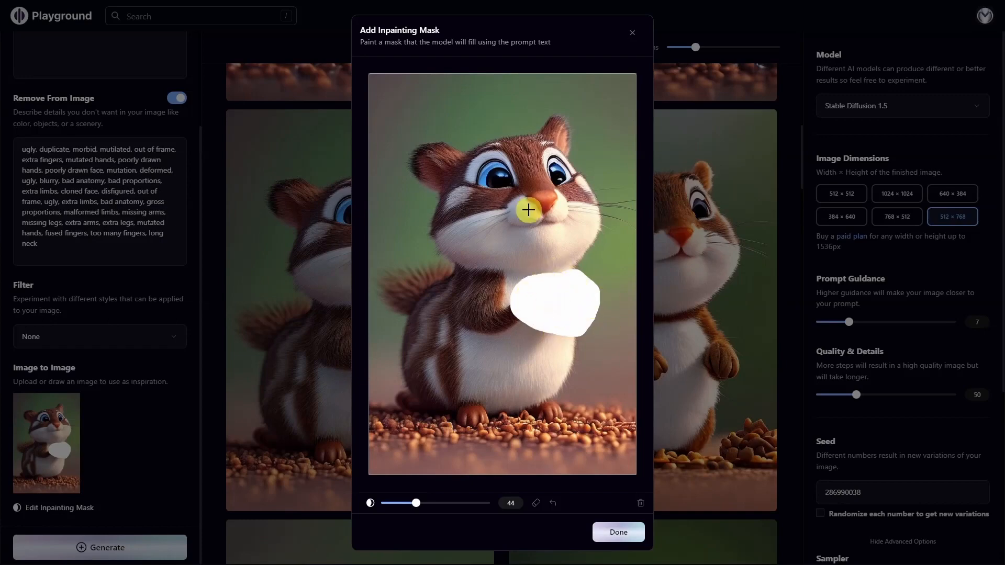
left_click(552, 510)
mouse_move(563, 276)
left_mouse_down()
mouse_move(583, 325)
mouse_move(555, 282)
mouse_move(573, 298)
mouse_move(552, 306)
left_mouse_up()
mouse_move(439, 267)
left_mouse_down()
mouse_move(385, 284)
mouse_move(394, 337)
mouse_move(431, 281)
mouse_move(409, 290)
mouse_move(430, 276)
mouse_move(434, 253)
mouse_move(410, 205)
mouse_move(396, 219)
mouse_move(376, 294)
mouse_move(395, 363)
mouse_move(398, 206)
mouse_move(395, 363)
left_mouse_up()
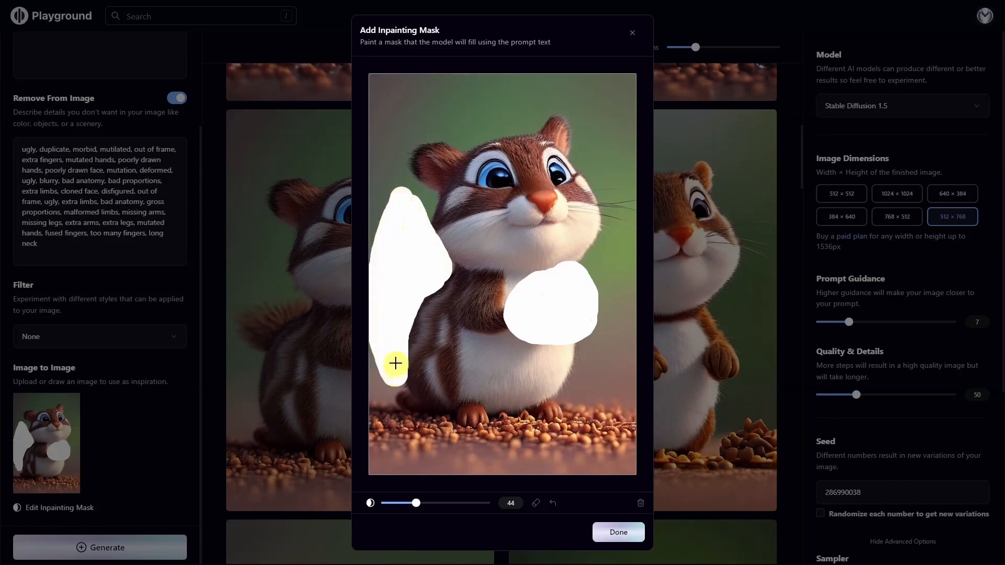
left_click(627, 534)
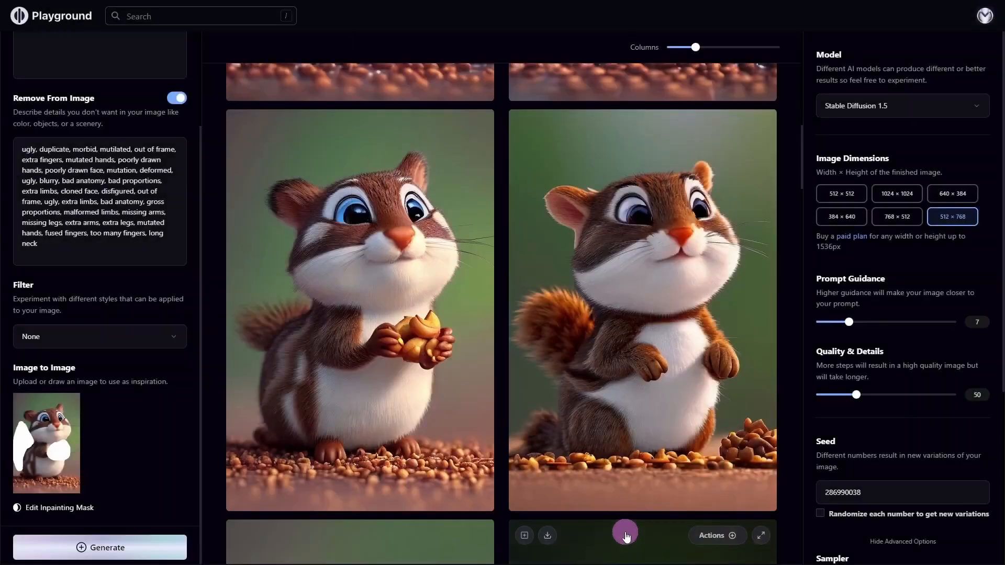
Apply the Polymode filter to the prompt "a cute and adorable chipmunk eating acorns"
scroll(929, 299, "down", 5)
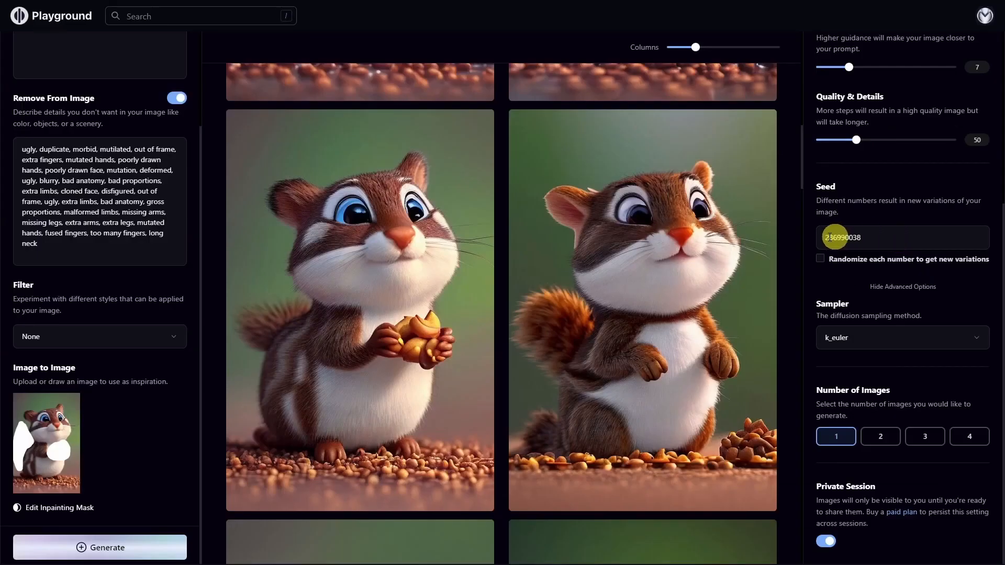
mouse_move(52, 427)
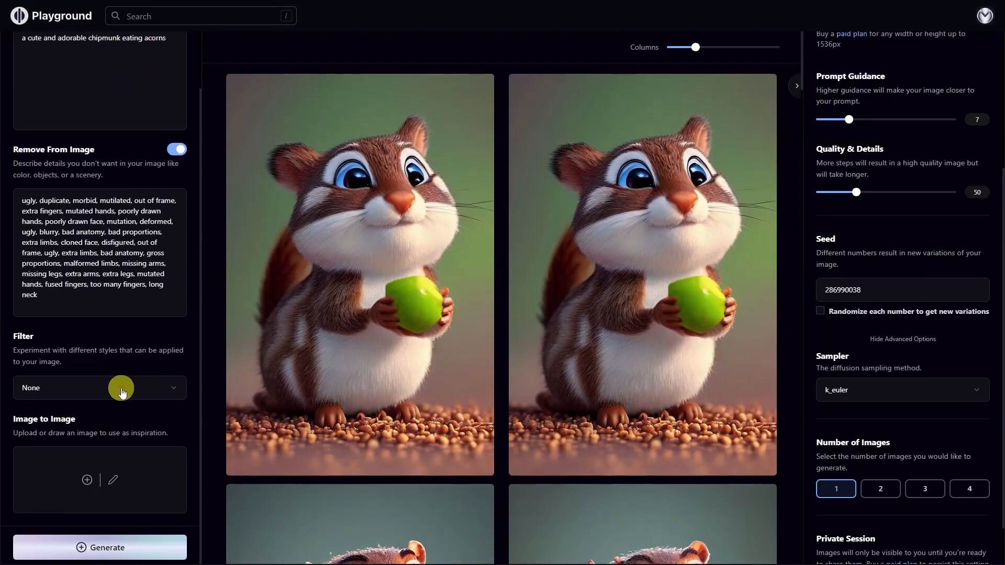
left_click(121, 393)
left_click(262, 260)
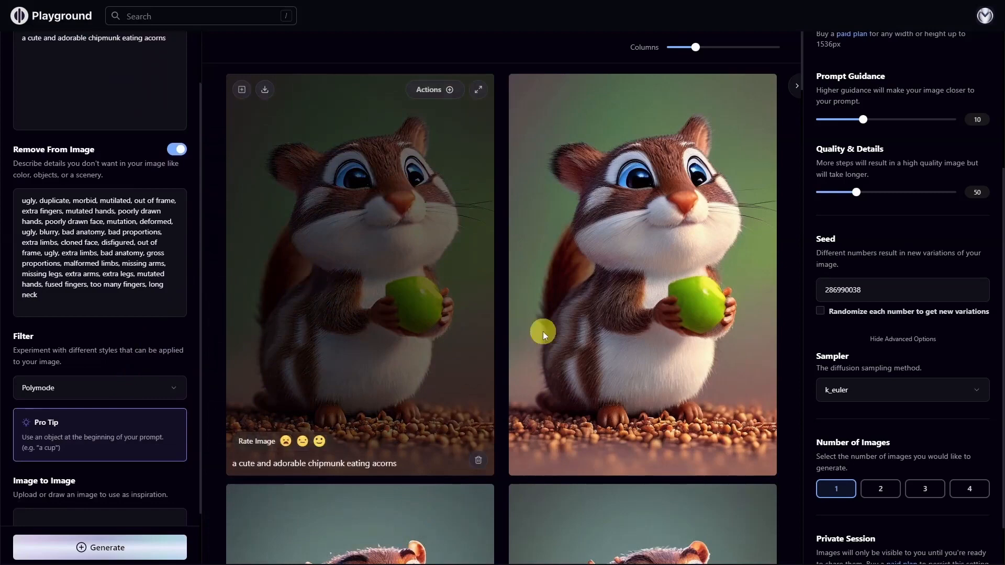
Randomize the seed, set the number of images to 4, and generate and review the new Polymode chipmunk images
left_click(840, 312)
left_click(970, 488)
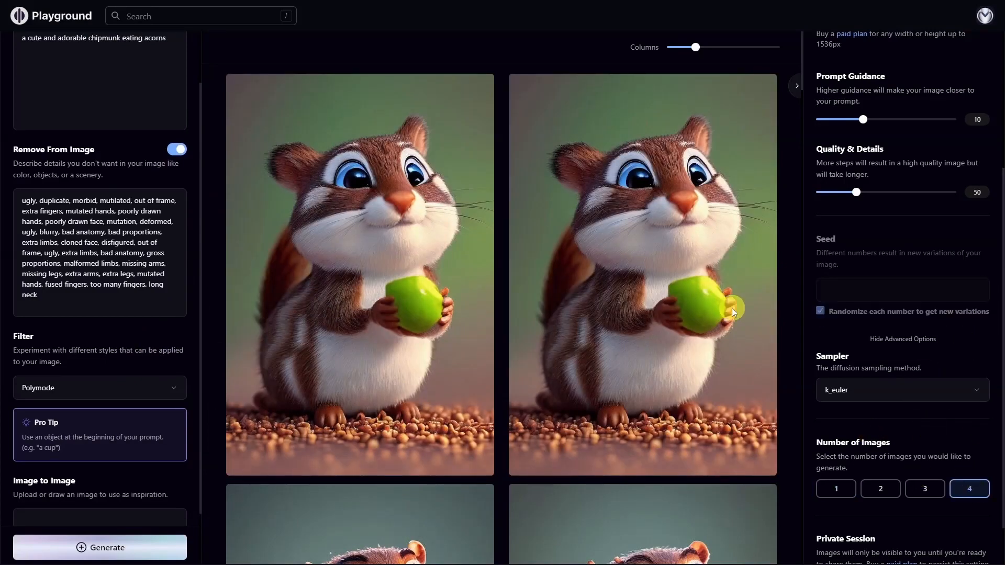
scroll(220, 299, "down", 1)
key("ctrl+Return")
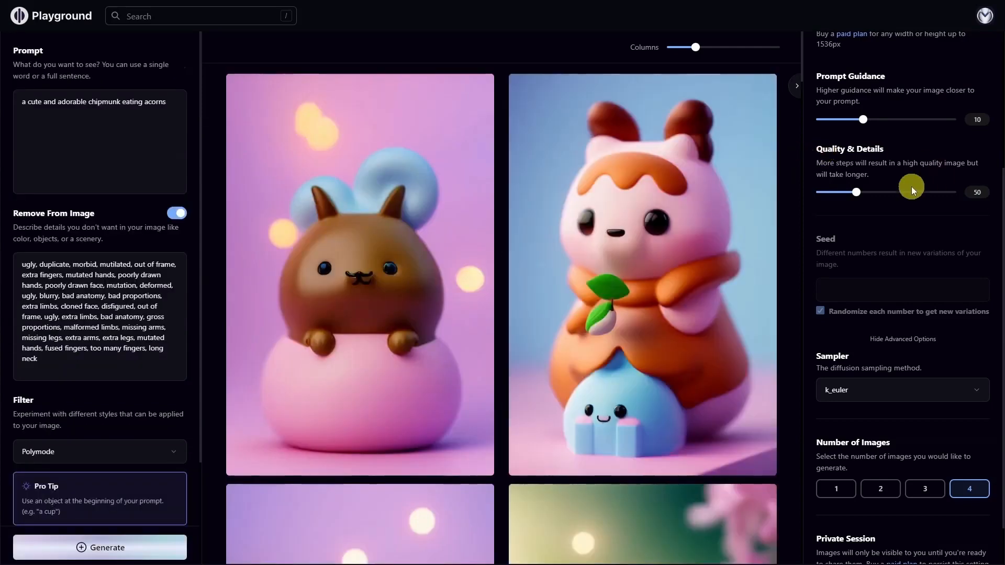
scroll(745, 156, "down", 7)
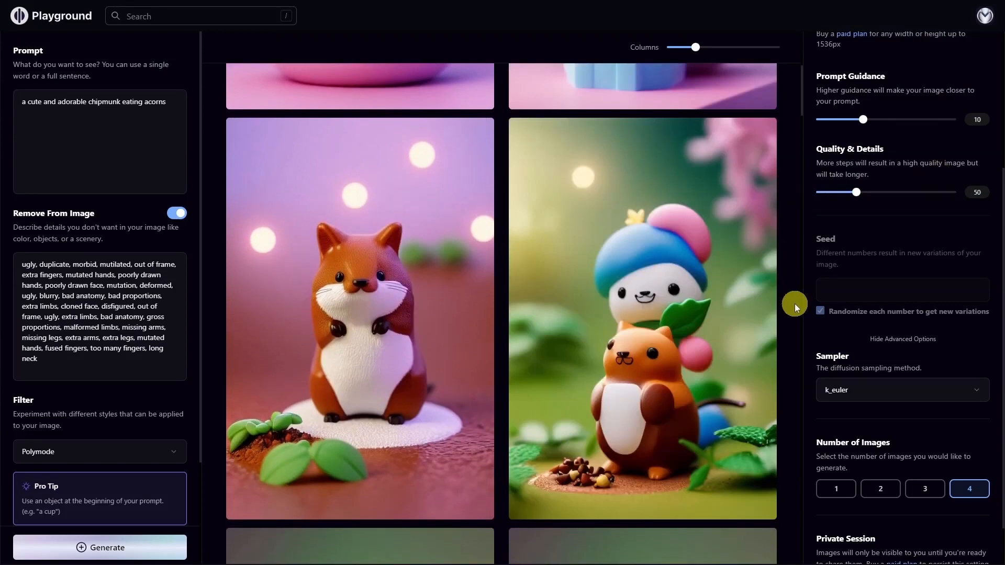
scroll(410, 316, "up", 7)
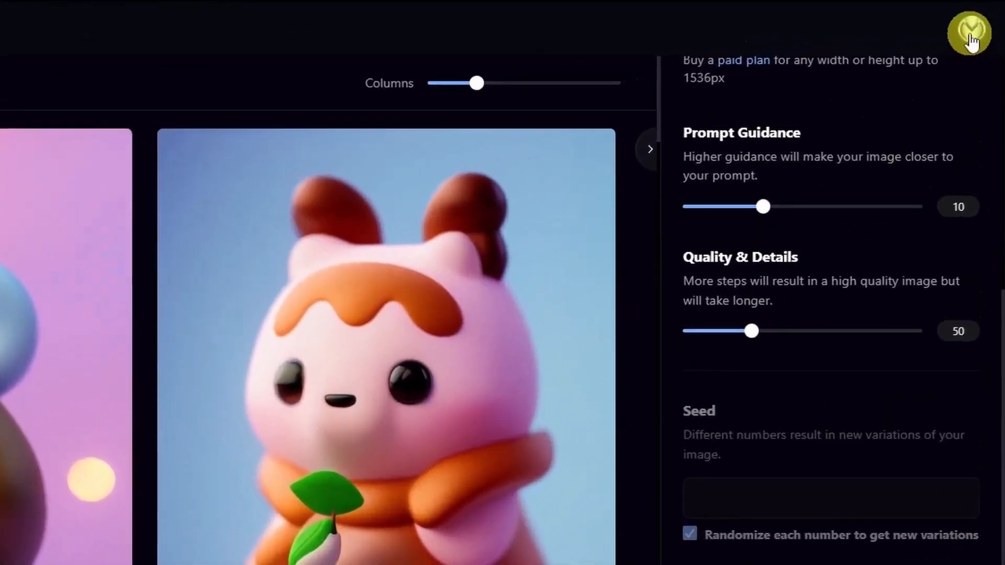
Open the account's own profile page and sort its images by Oldest, ending with Most Liked
left_click(971, 40)
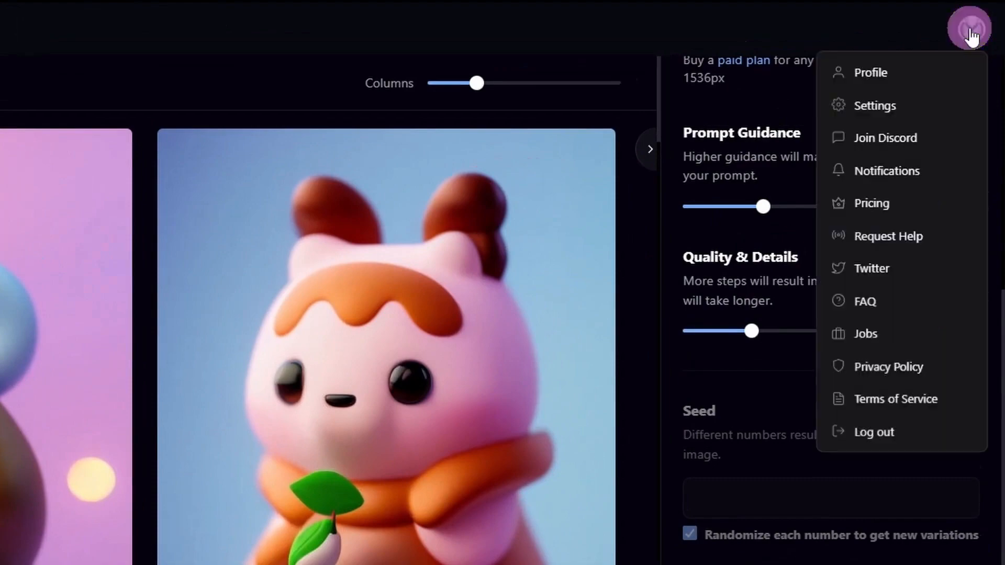
left_click(896, 72)
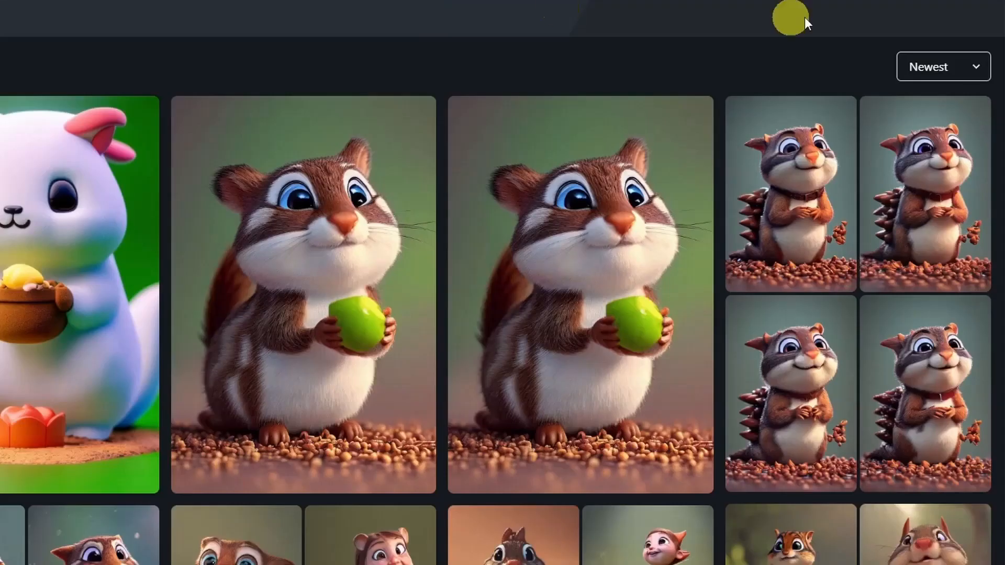
left_click(963, 67)
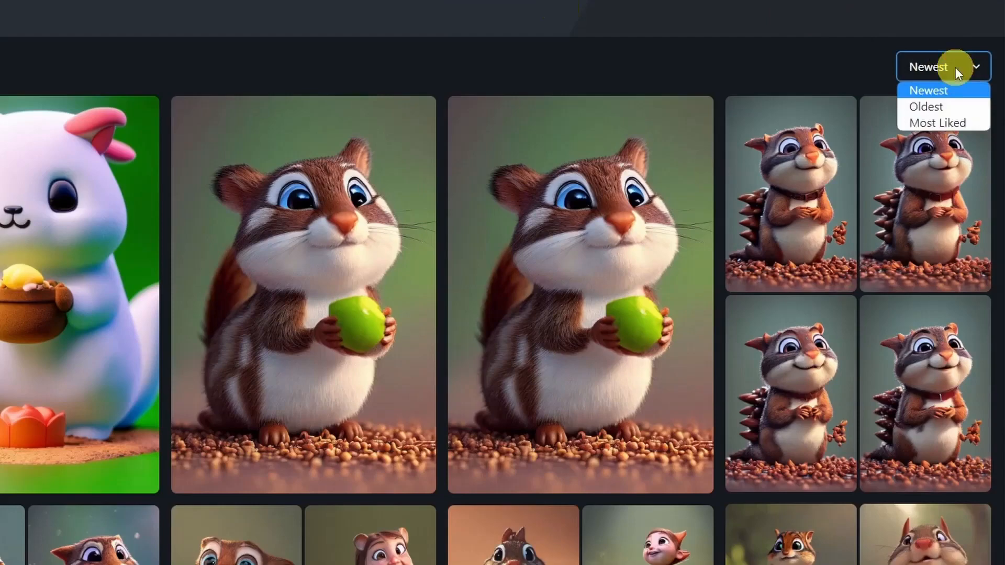
left_click(943, 107)
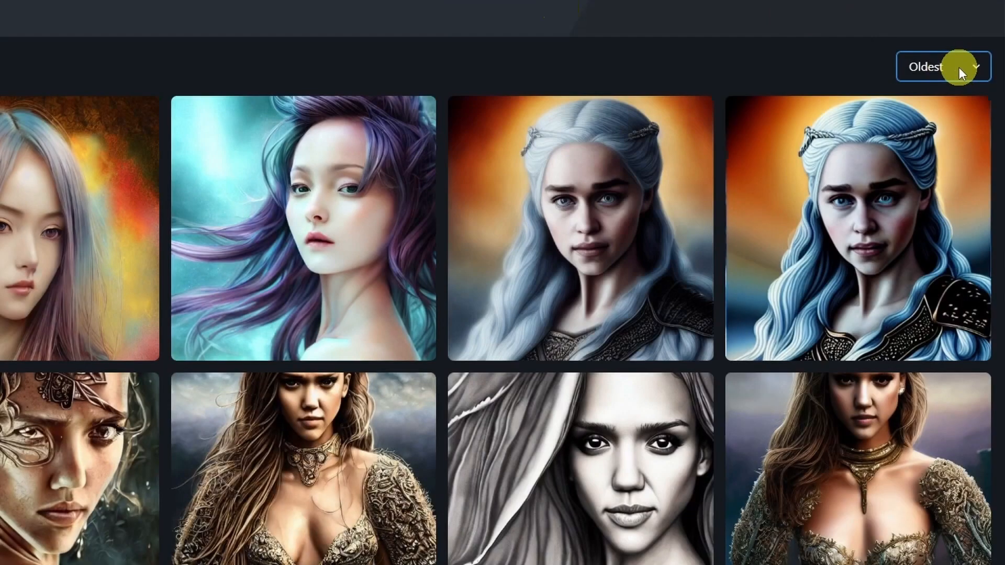
left_click(960, 67)
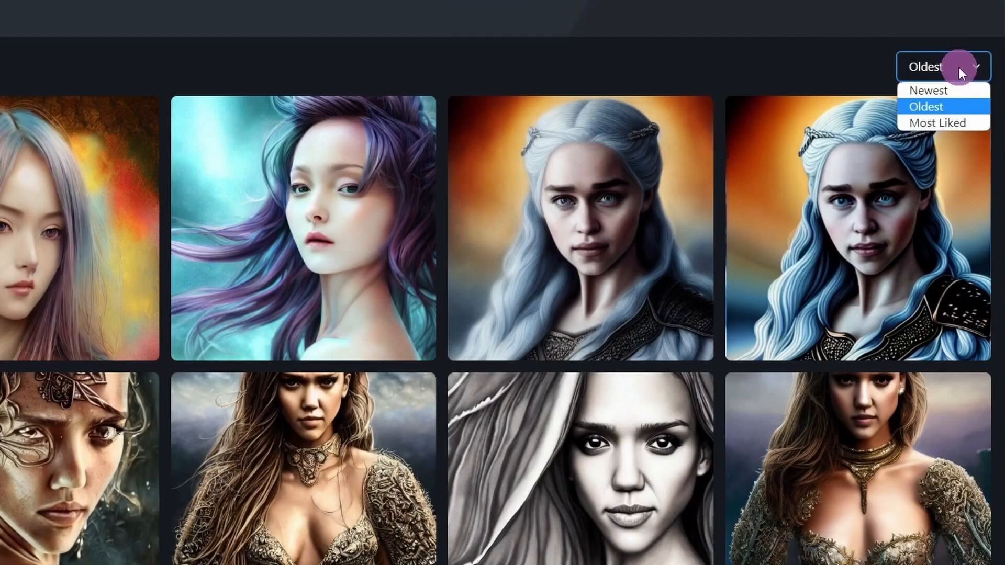
left_click(953, 117)
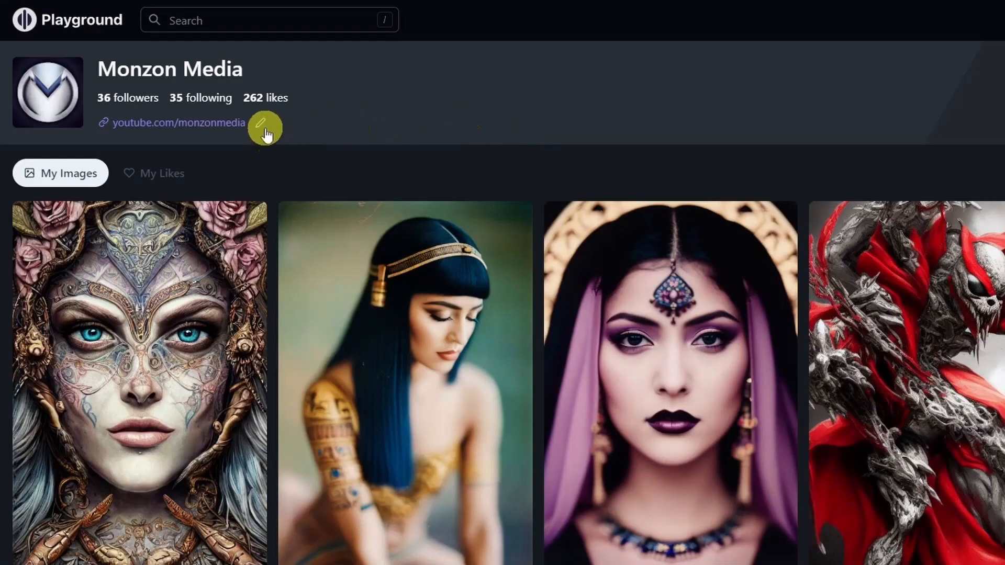
Open the profile link for editing and close it without saving
left_click(264, 130)
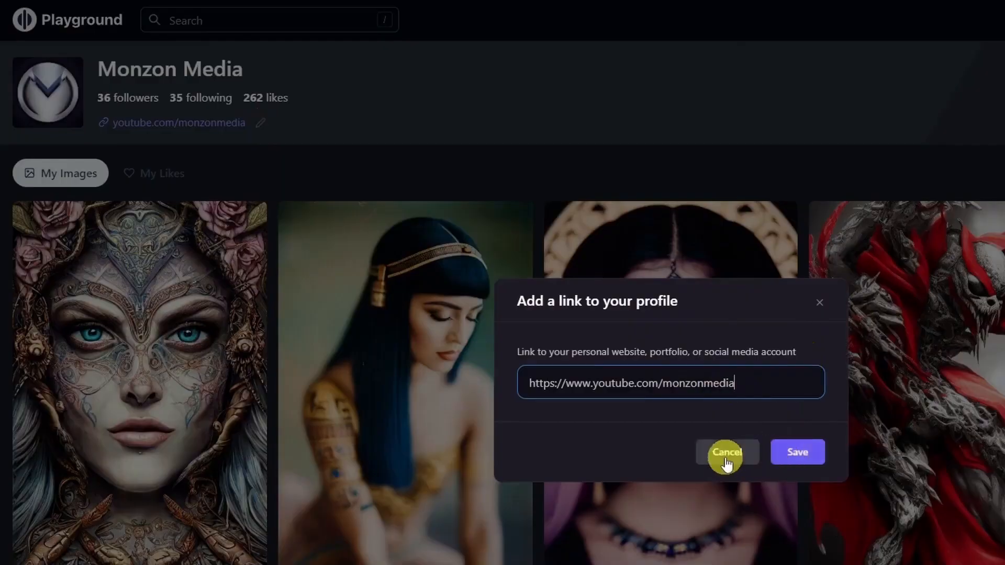
left_click(727, 454)
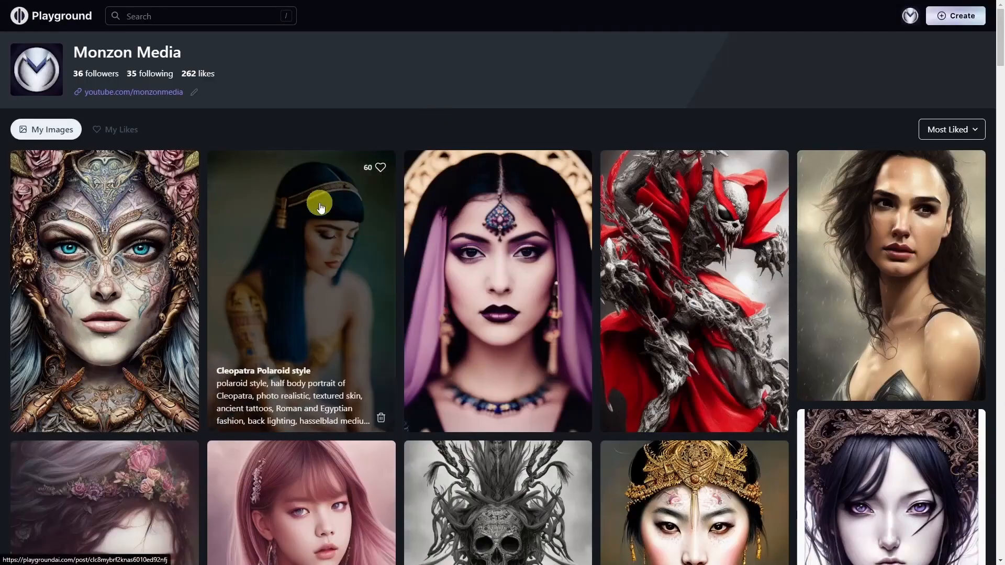
Open the "Cleopatra Polaroid style" image and remix it with its prompt and settings
left_click(321, 206)
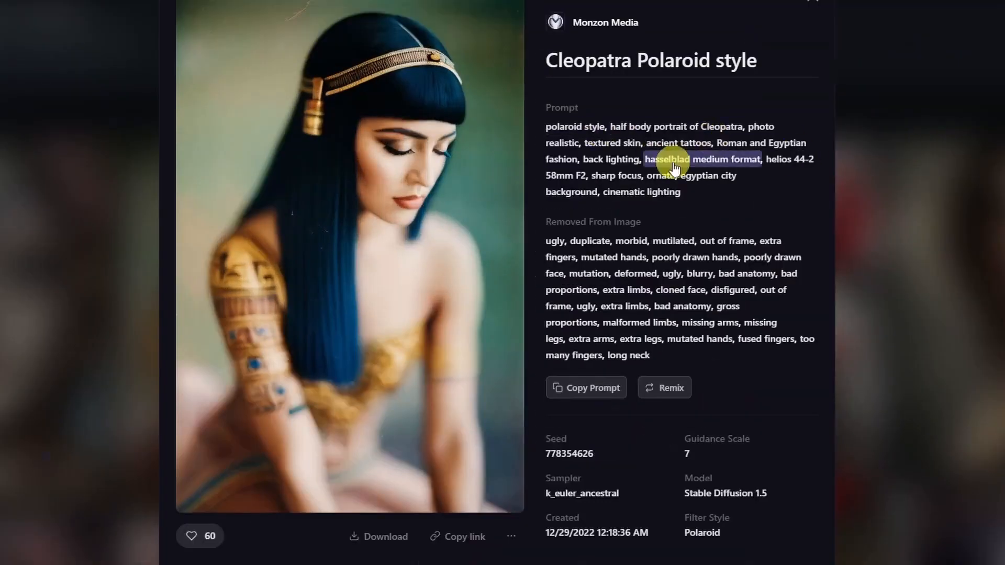
left_click(674, 181)
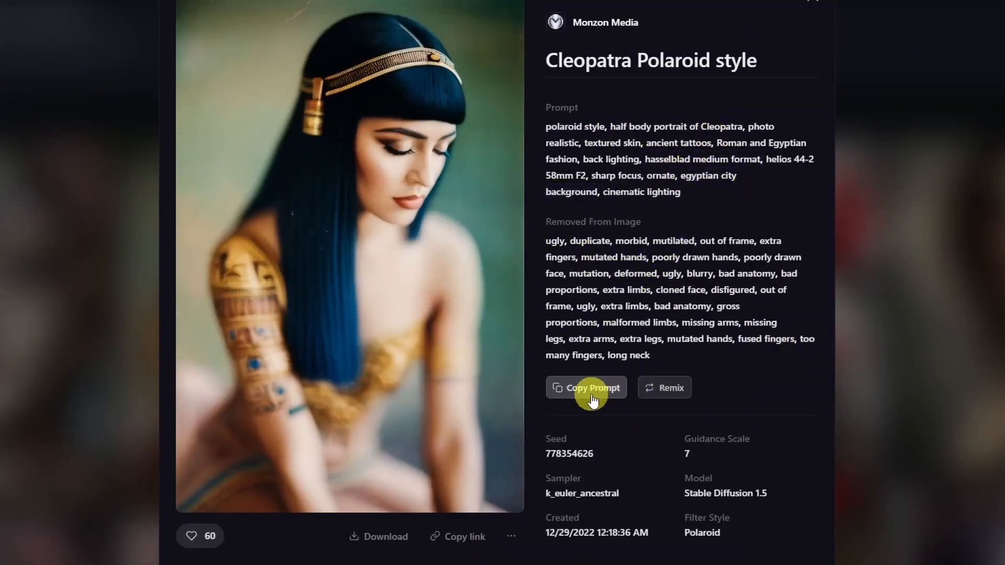
left_click(674, 390)
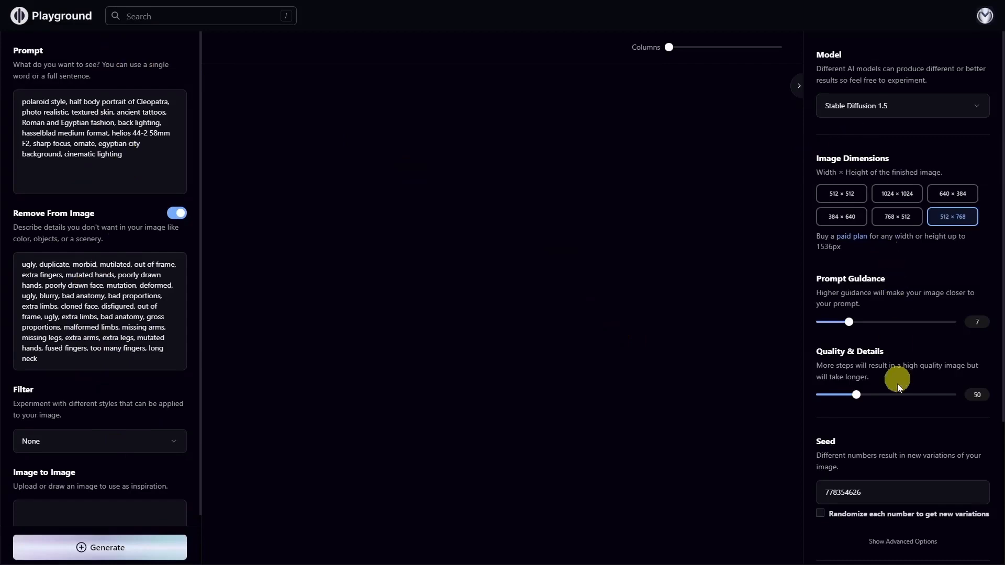
Randomize the seed, set the number of images to 4, and generate variations of the remixed Cleopatra prompt
scroll(897, 386, "down", 3)
scroll(882, 381, "up", 3)
scroll(937, 316, "down", 3)
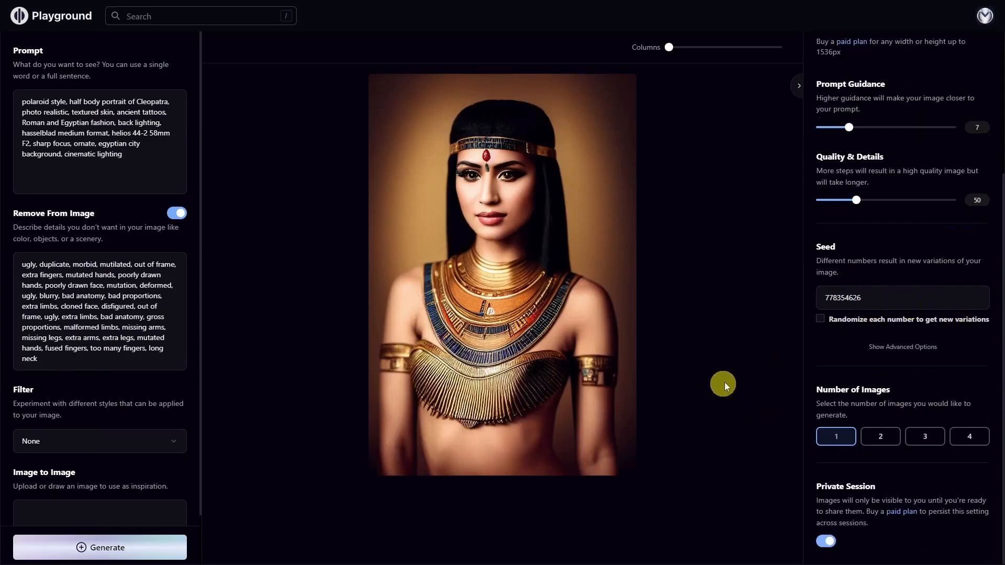
left_click(821, 319)
left_click(970, 437)
key("ctrl+Return")
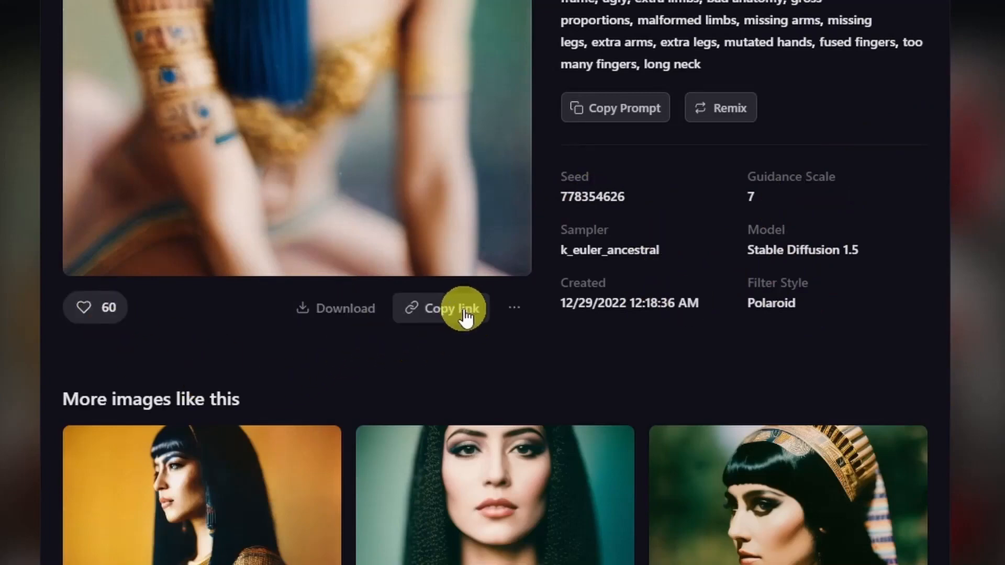
View the additional options for the "Cleopatra Polaroid style" image, close them and browse the similar images
left_click(514, 310)
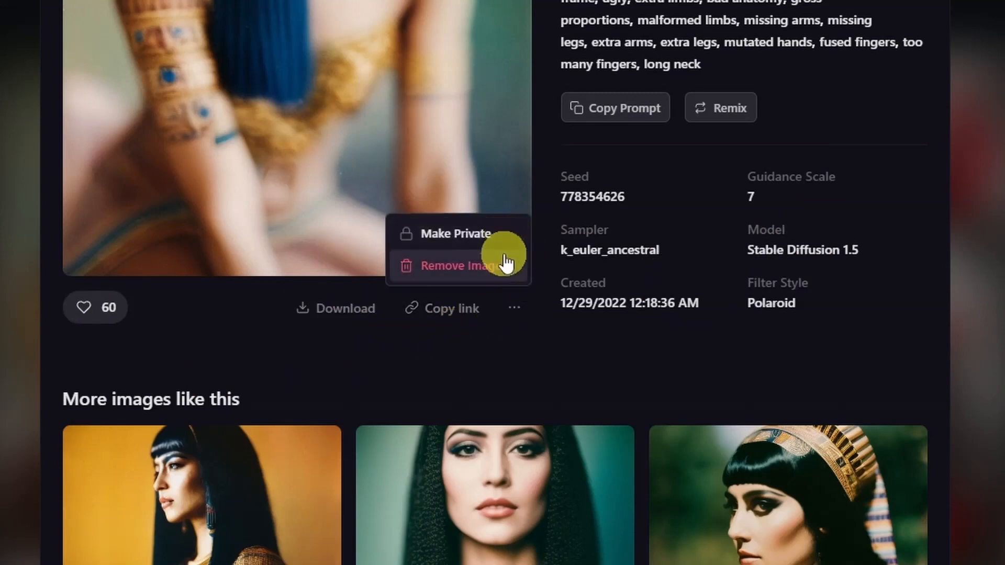
left_click(867, 355)
scroll(878, 341, "down", 5)
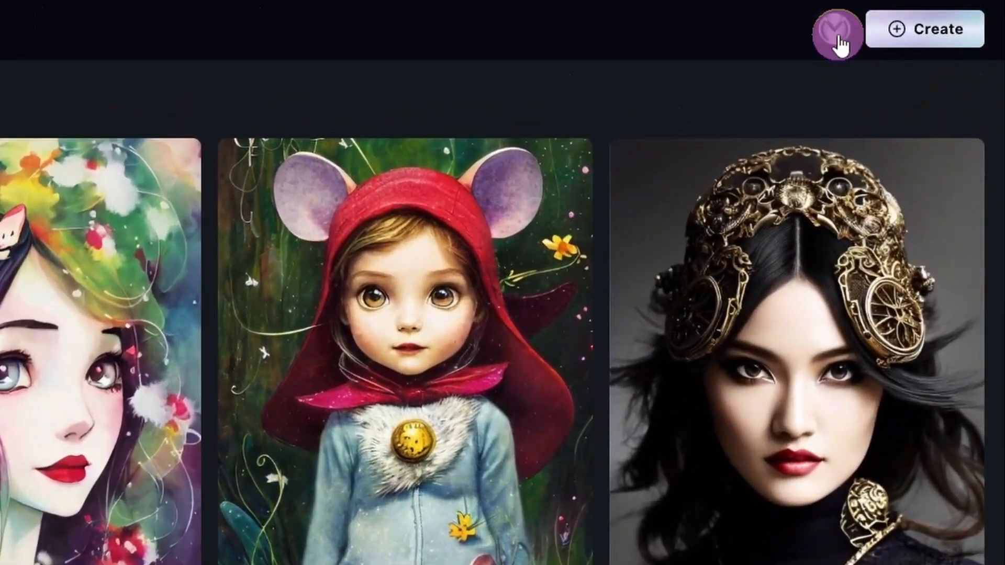
Switch to the Playground AI server in Discord and browse the welcome, photorealistic and landscapes channels
left_click(841, 44)
left_click(768, 165)
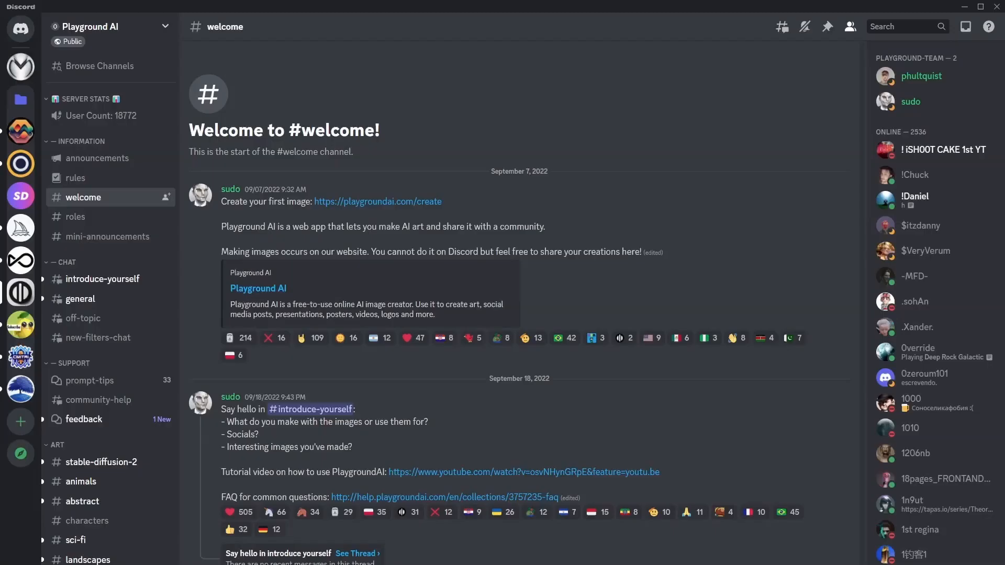
scroll(599, 296, "down", 10)
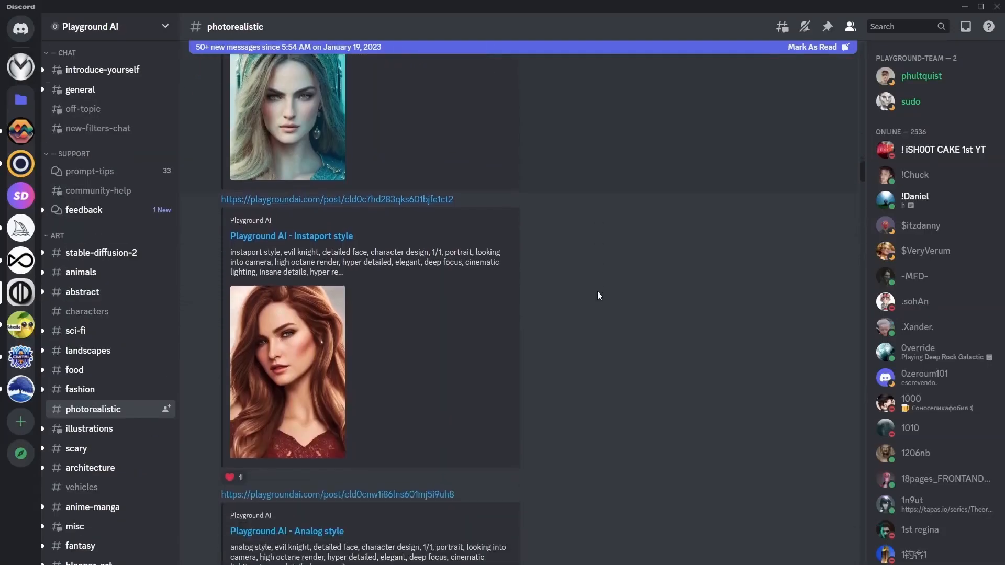
scroll(598, 296, "down", 4)
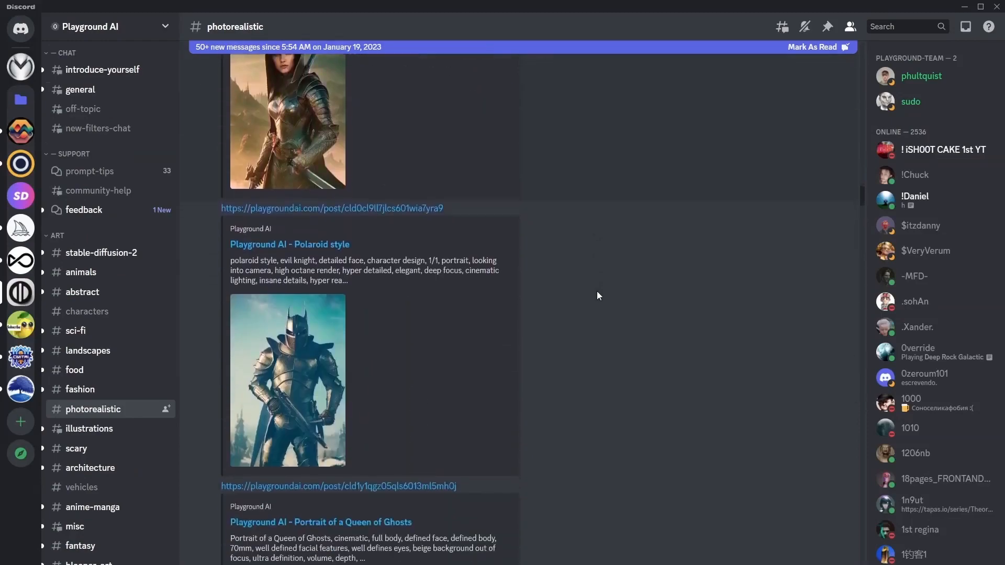
scroll(518, 279, "down", 10)
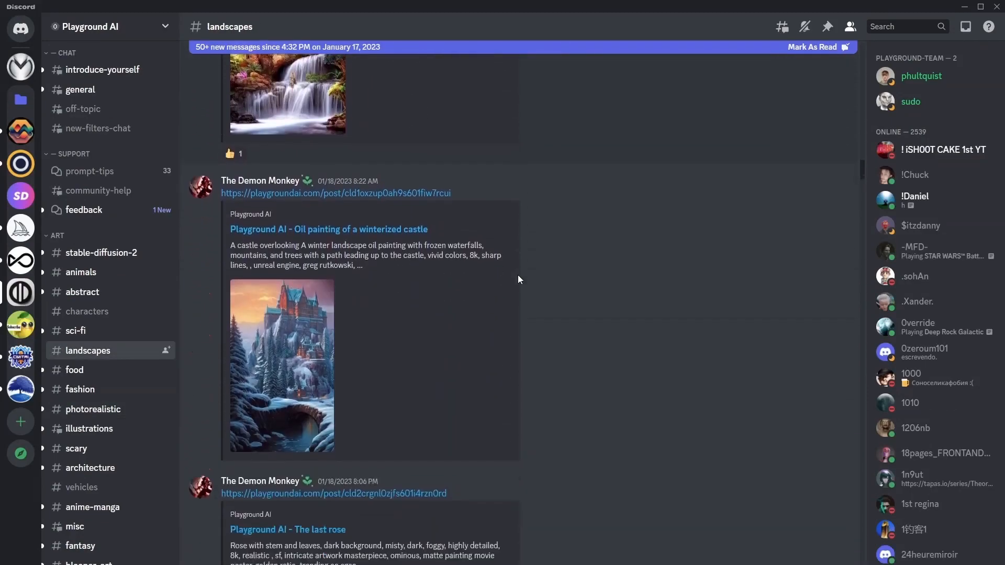